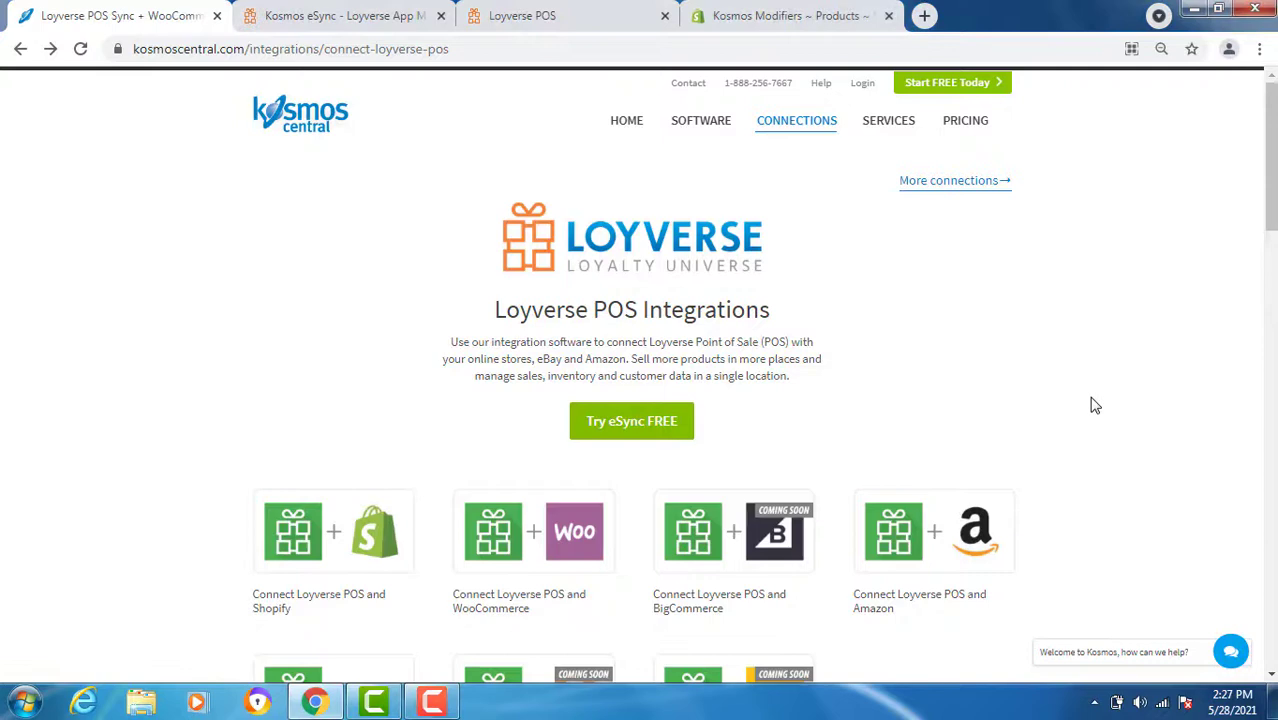
- Go from Try eSync FREE to the pricing page and open the Start FREE Trial signup form
click(945, 86)
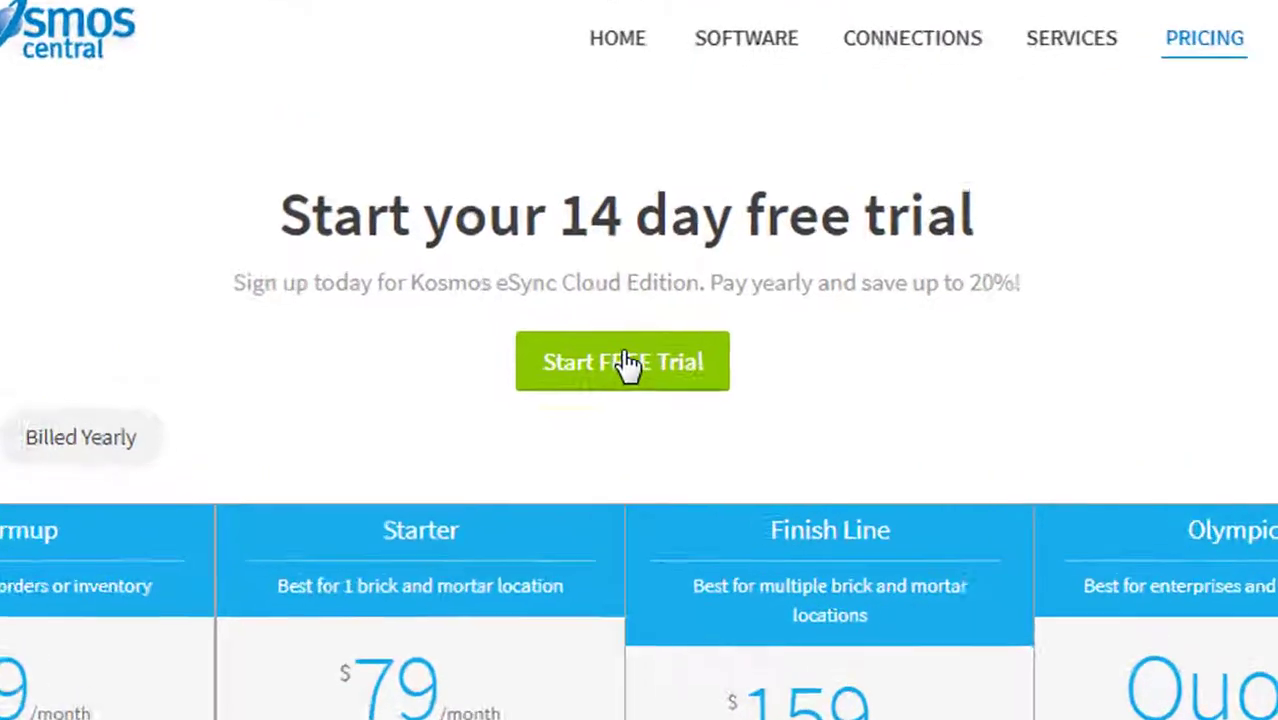
click(632, 312)
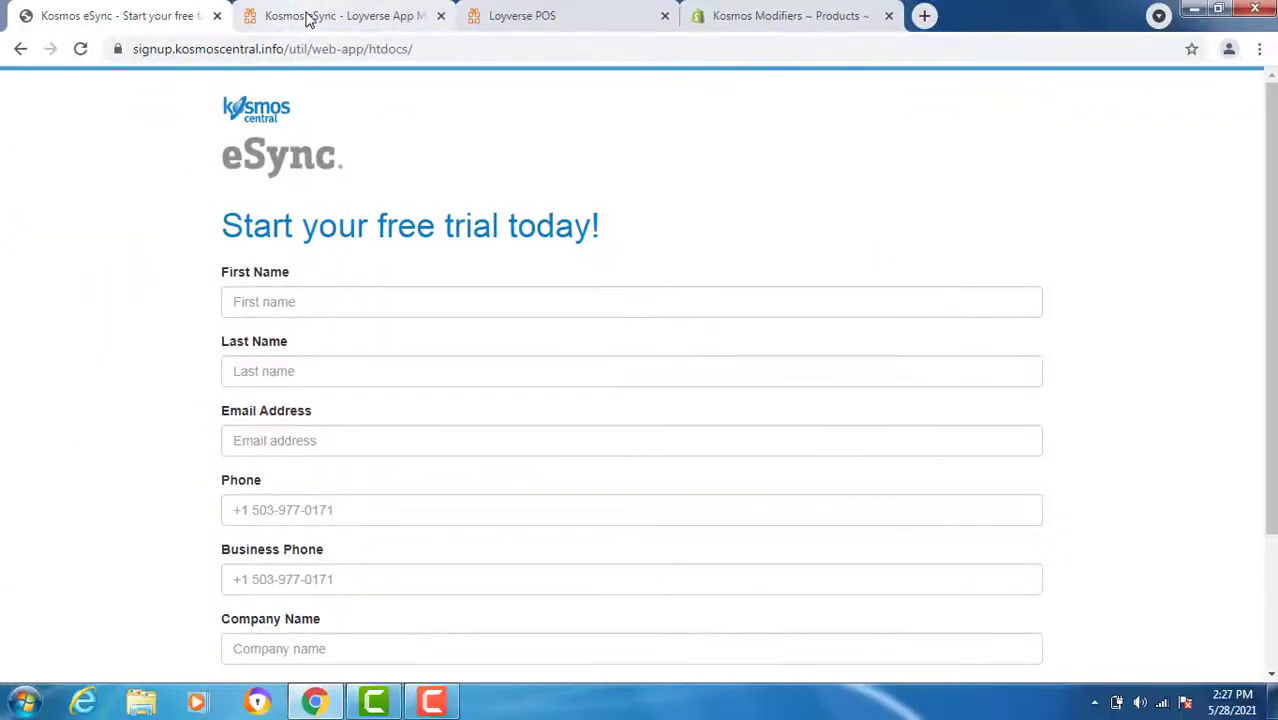
- Switch to the eSync tab and log in with the account's email and password
click(310, 18)
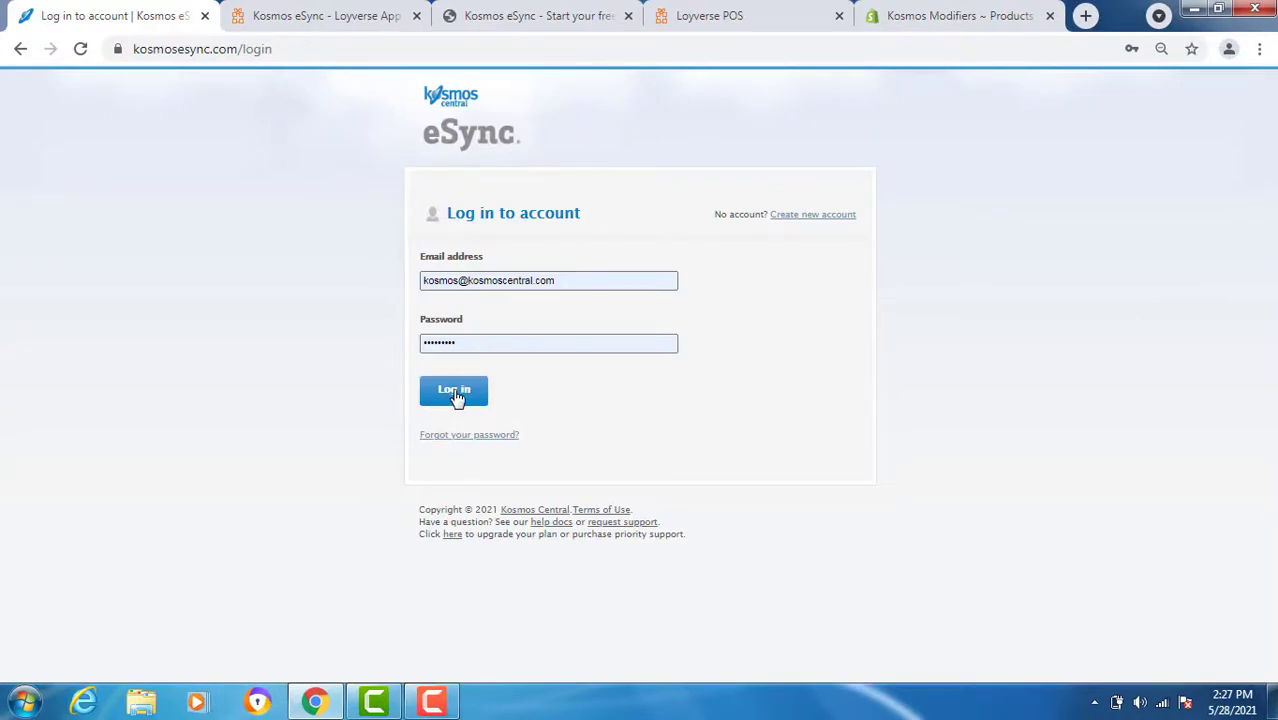
click(454, 392)
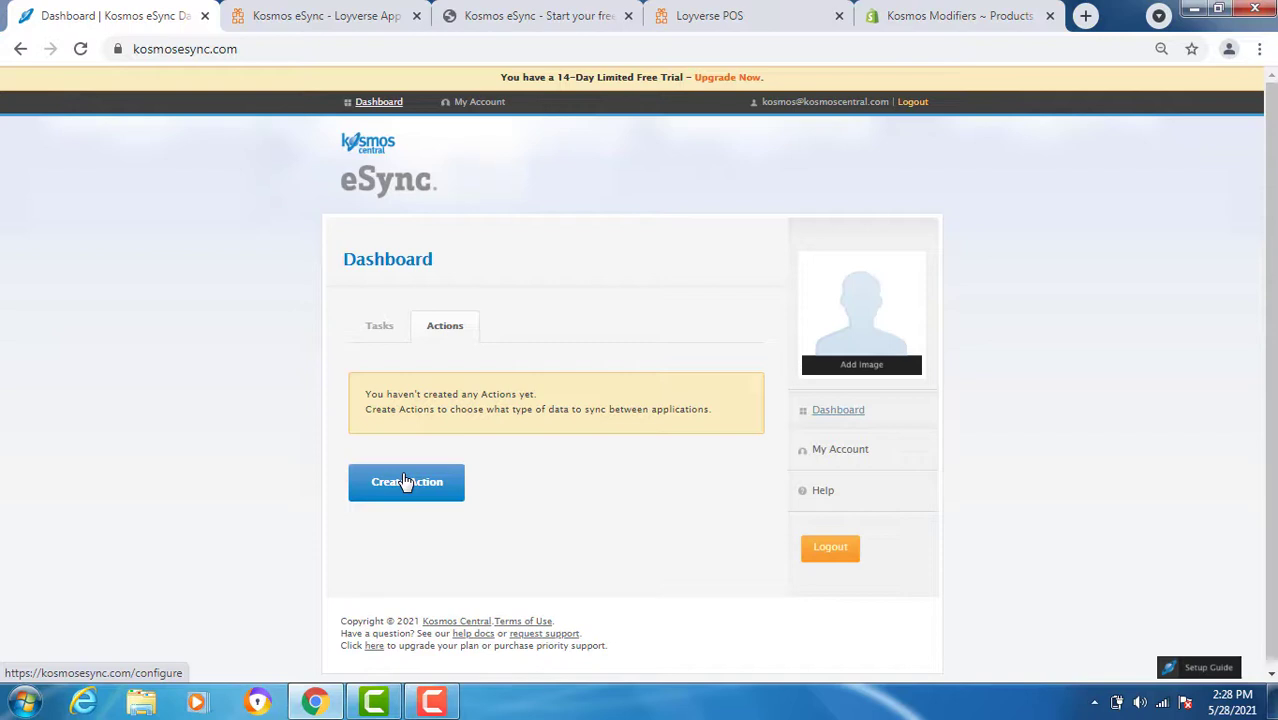
- Create an action with a Loyverse connection named 'Kosmos Loyverse' and allow eSync access
click(406, 482)
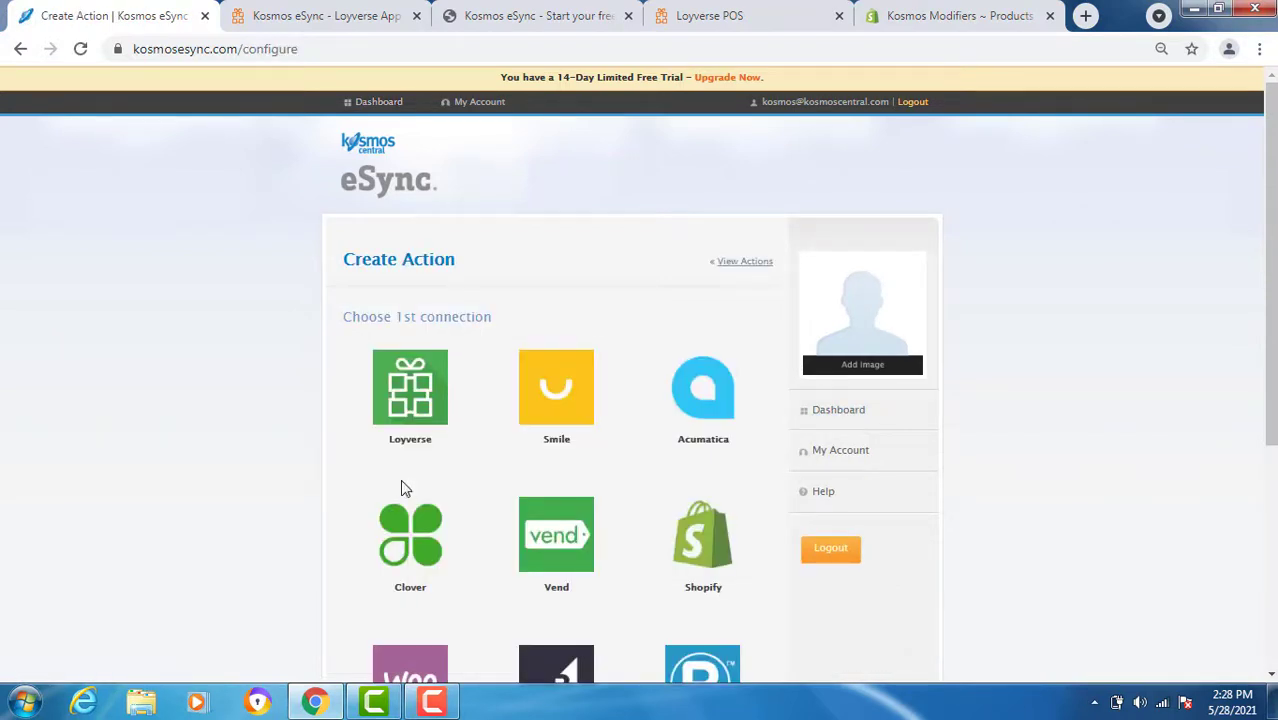
click(410, 382)
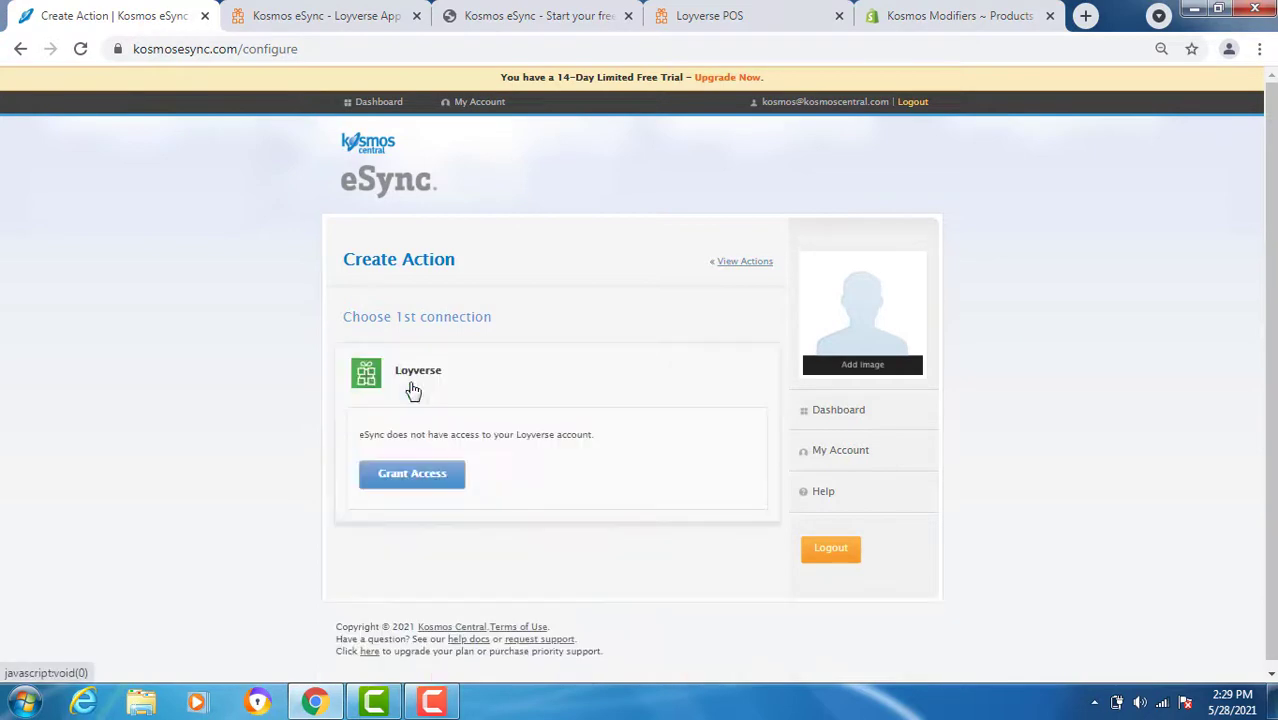
click(412, 476)
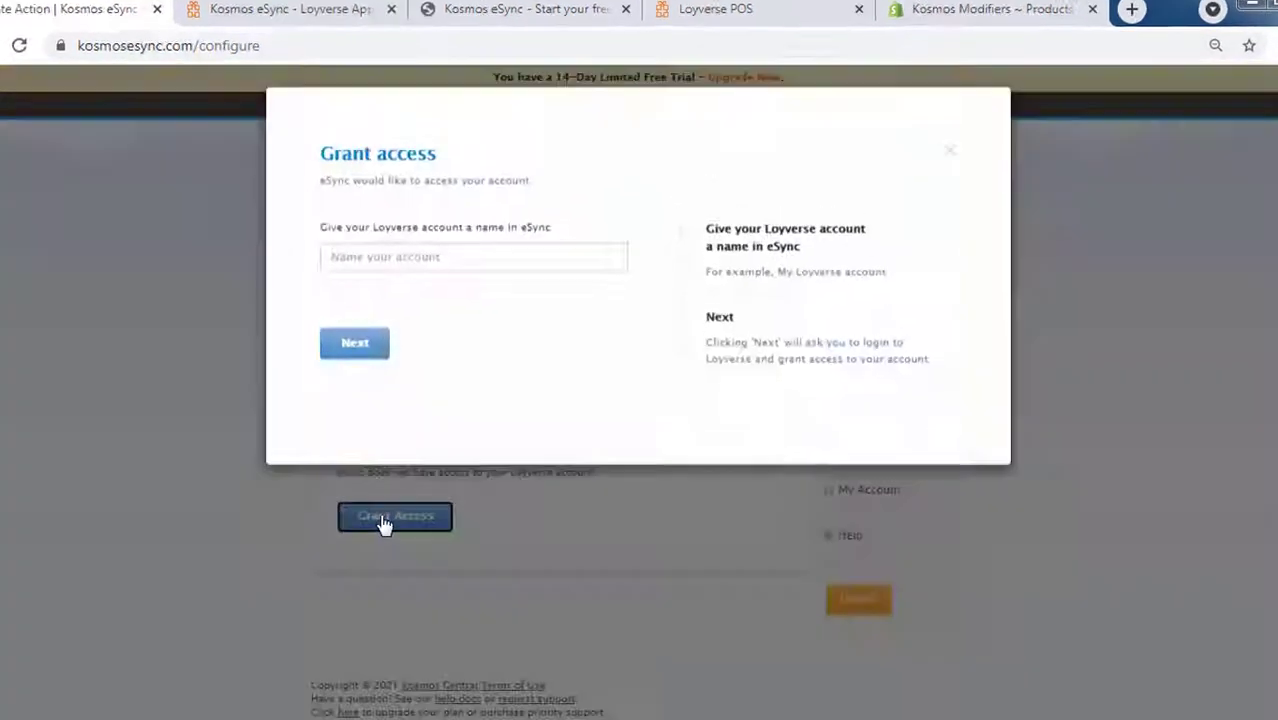
click(321, 334)
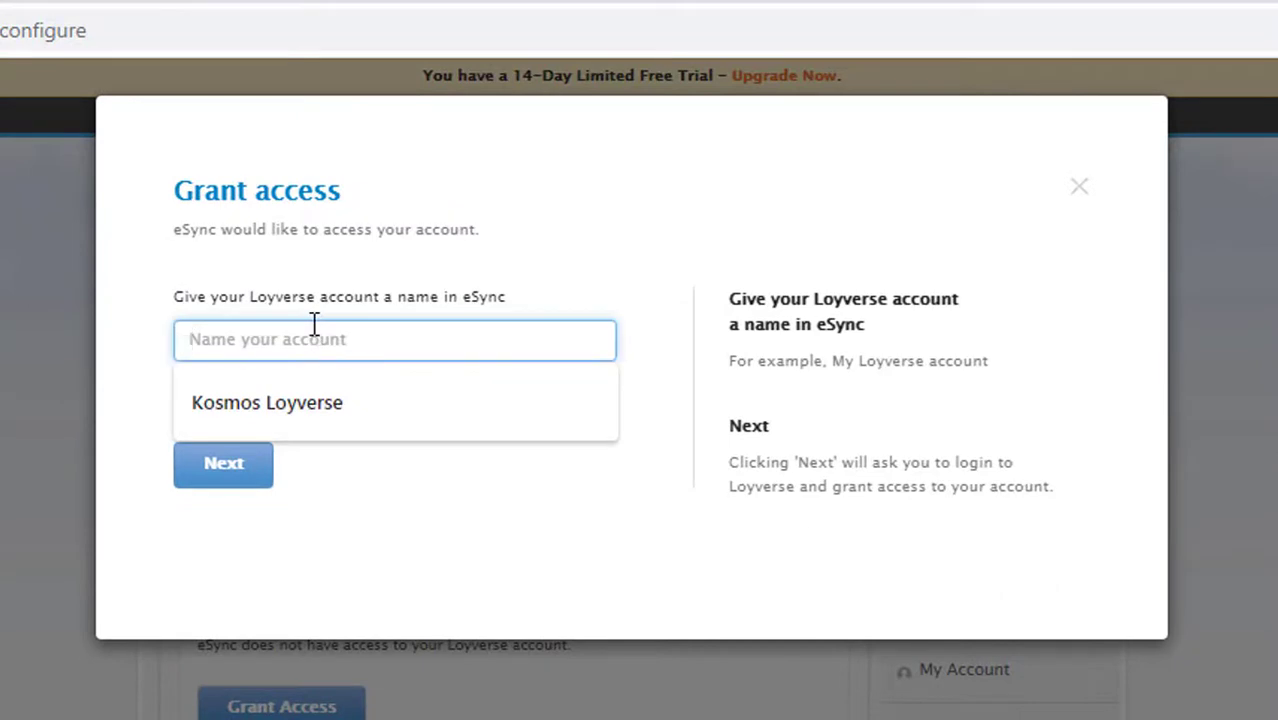
click(304, 395)
click(223, 465)
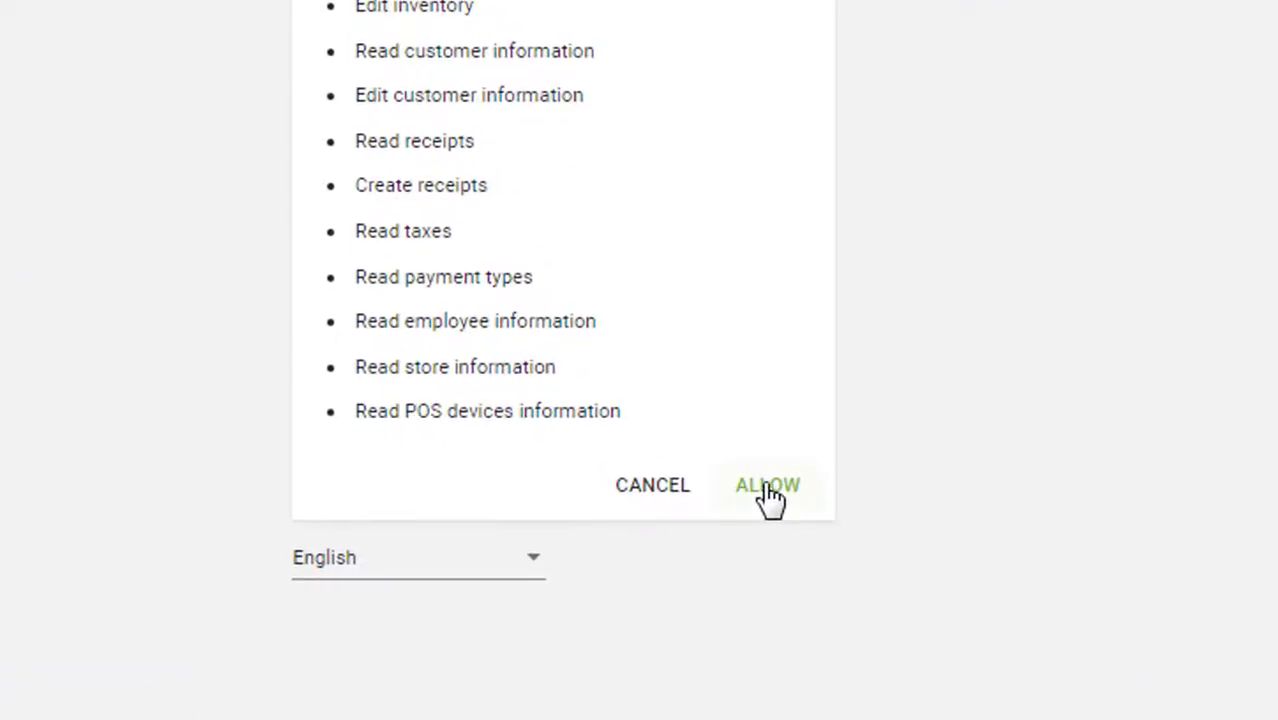
click(768, 488)
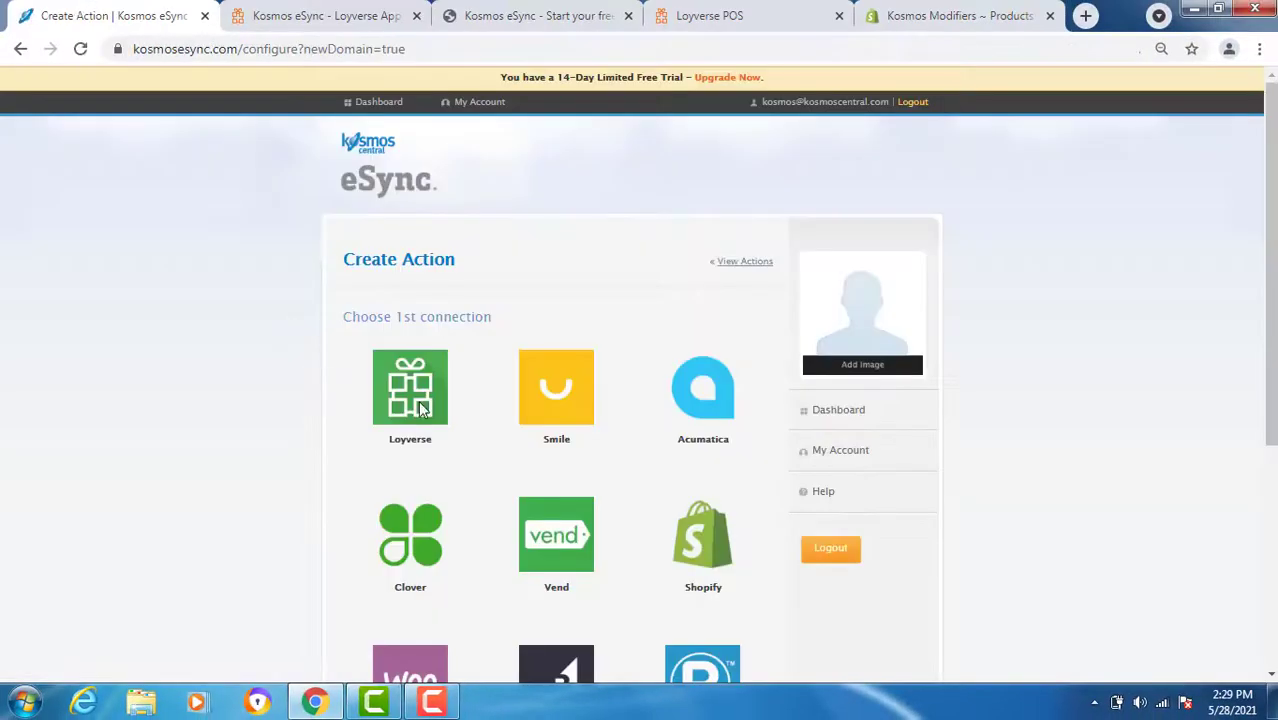
- Continue with the Kosmos Loyverse account and begin granting access to WooCommerce
click(410, 405)
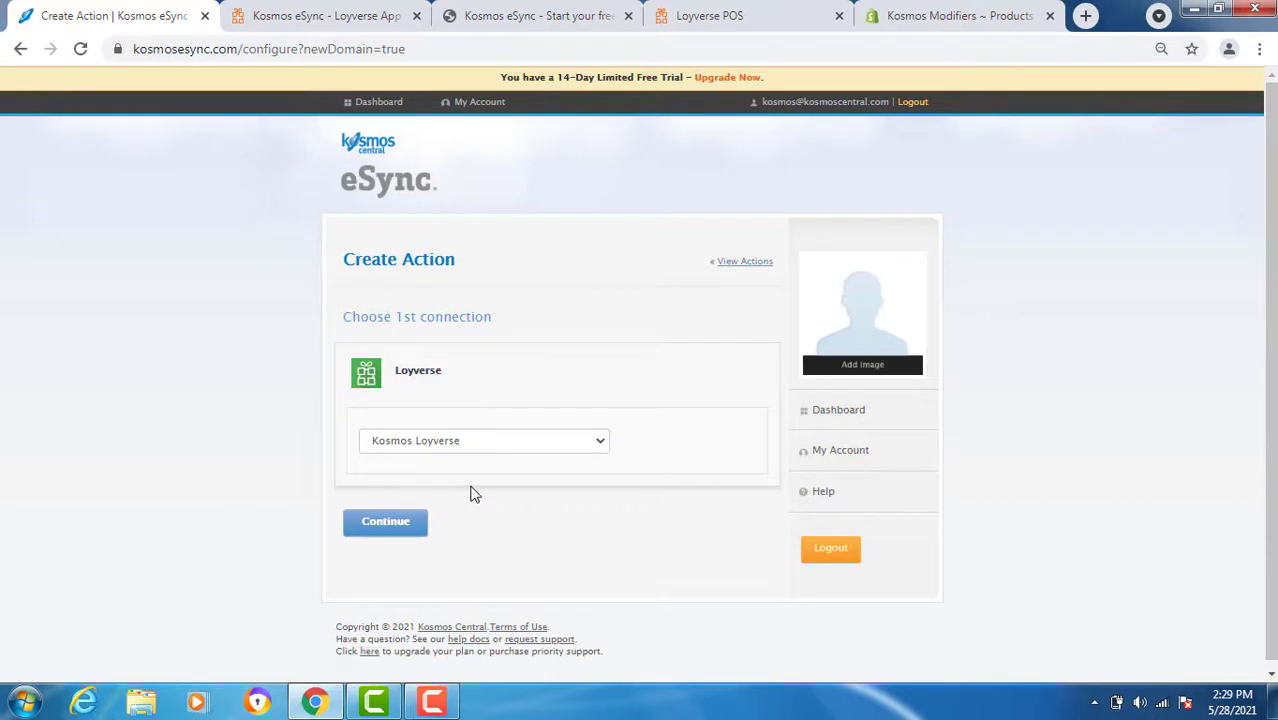
click(388, 525)
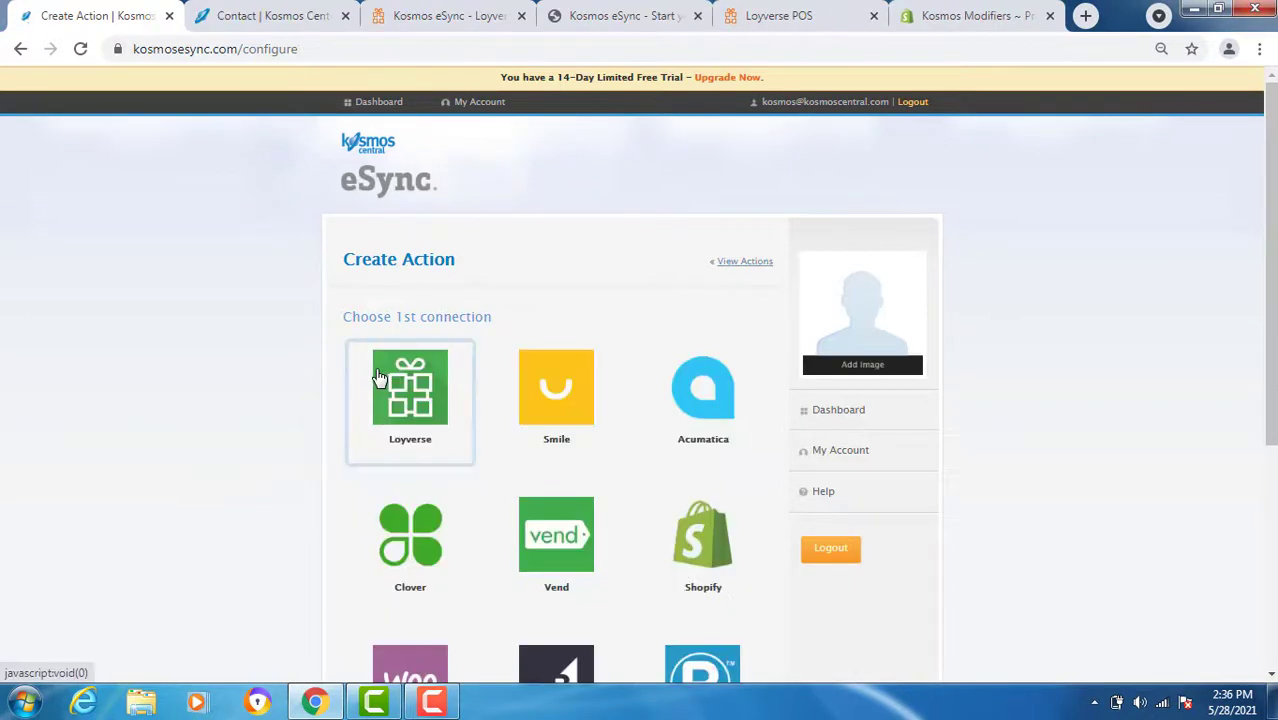
scroll(414, 519, down, 2)
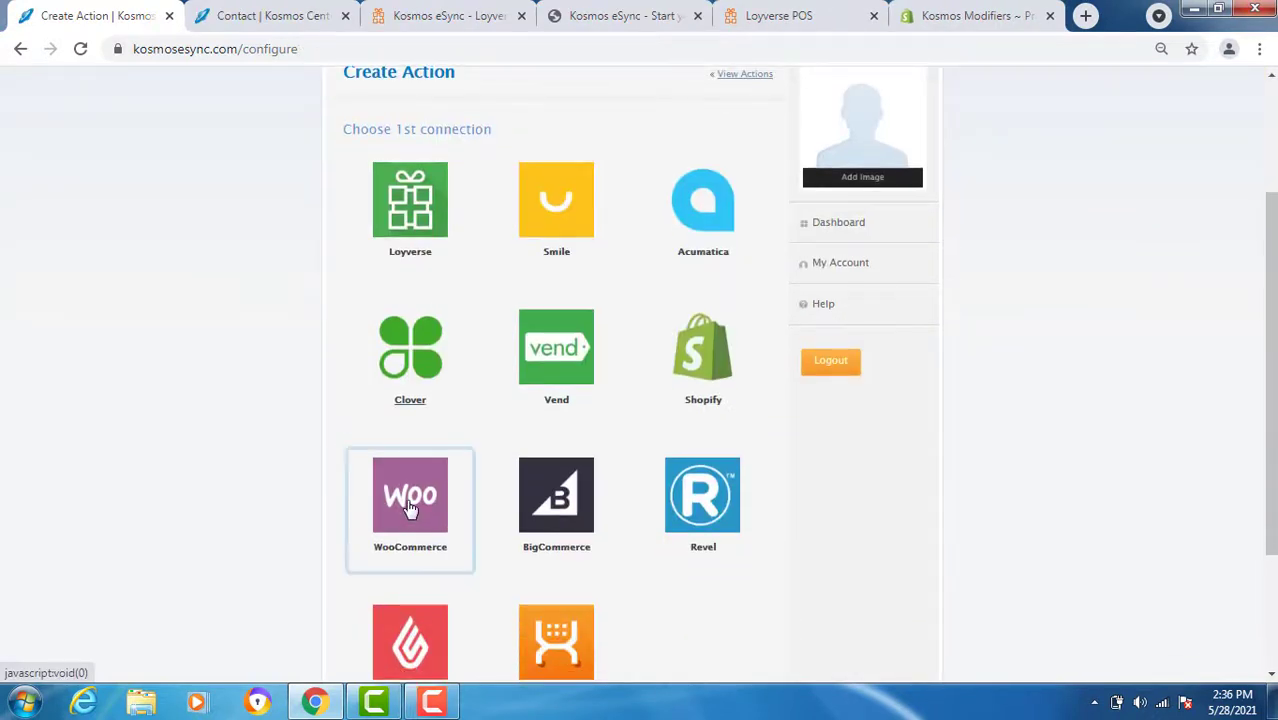
click(410, 508)
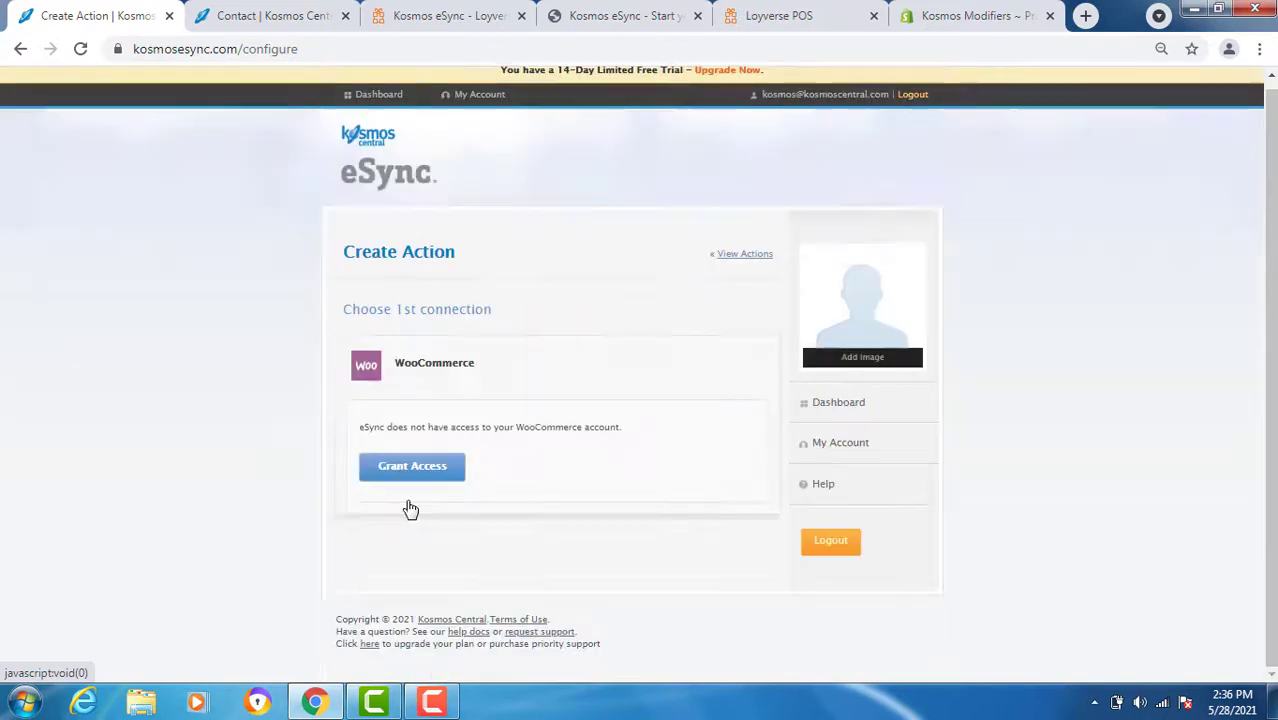
click(410, 465)
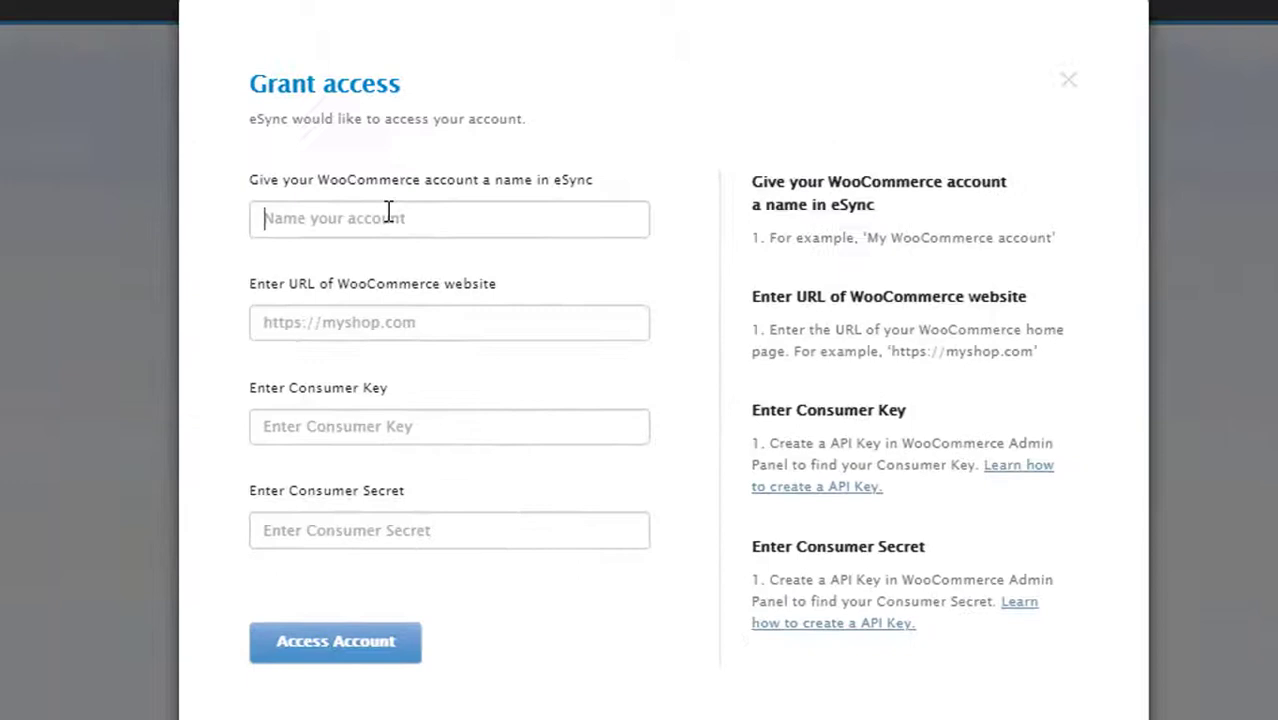
click(1, 159)
text(Kosmos)
key(Tab)
text(https://www.kosmoscentral.org/)
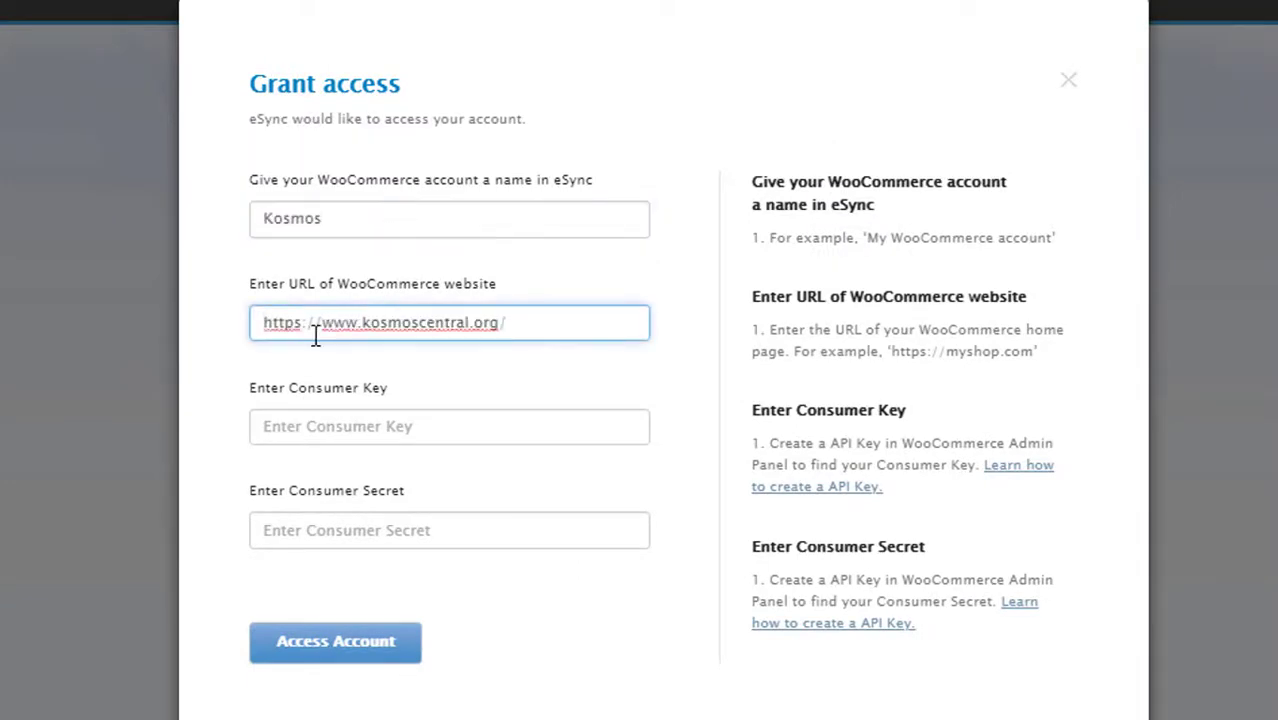
key(BackSpace)
click(454, 427)
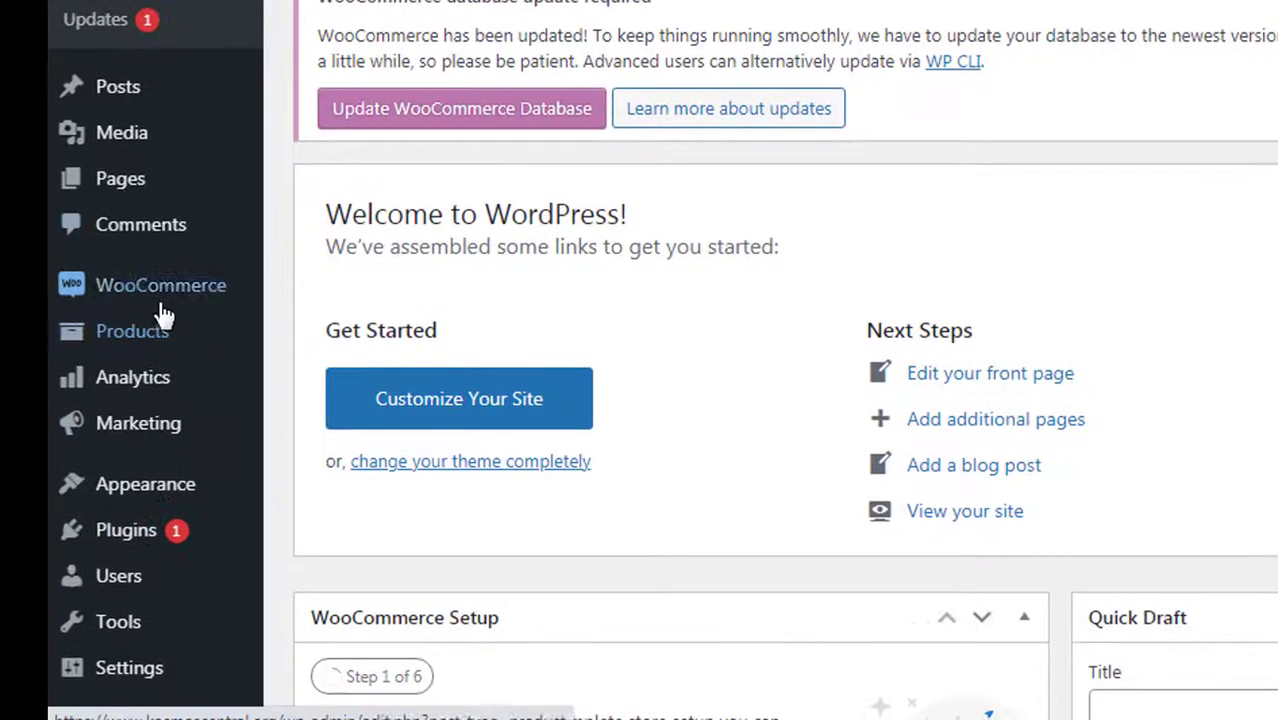
- Generate a WooCommerce REST API key described 'Kosmos Loyverse' with Read/Write permission
mouse_move(160, 300)
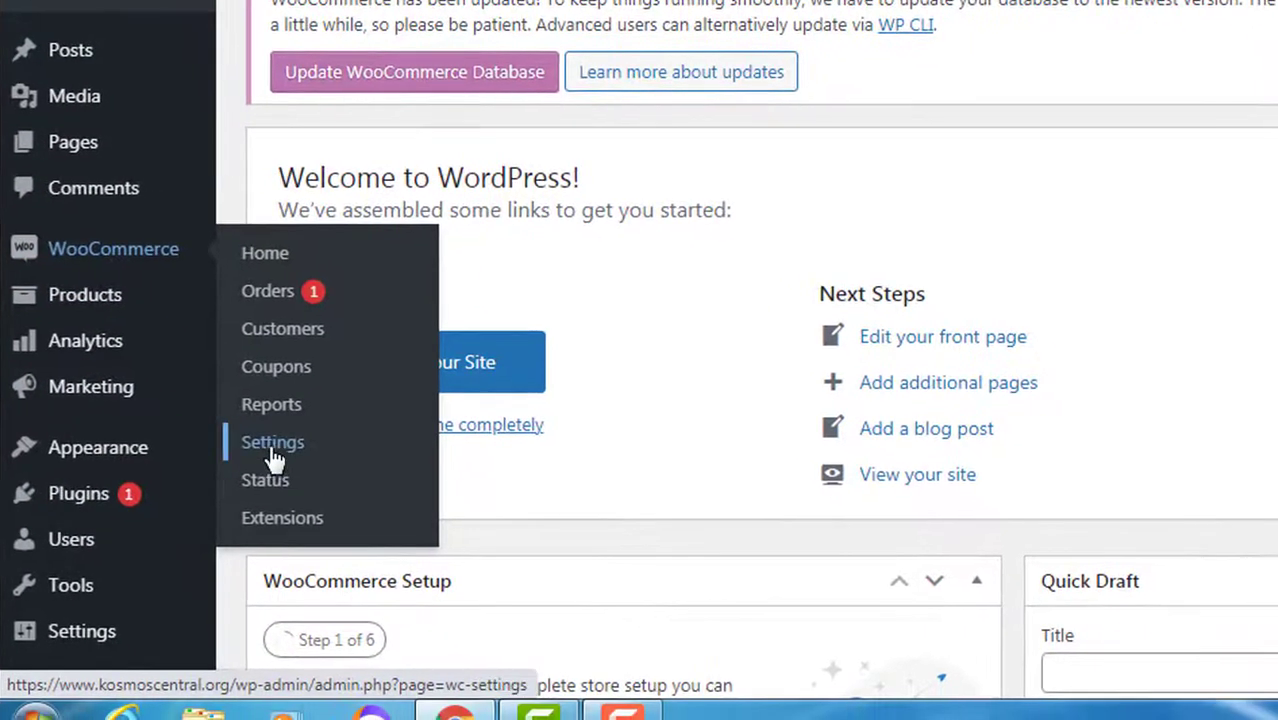
click(320, 478)
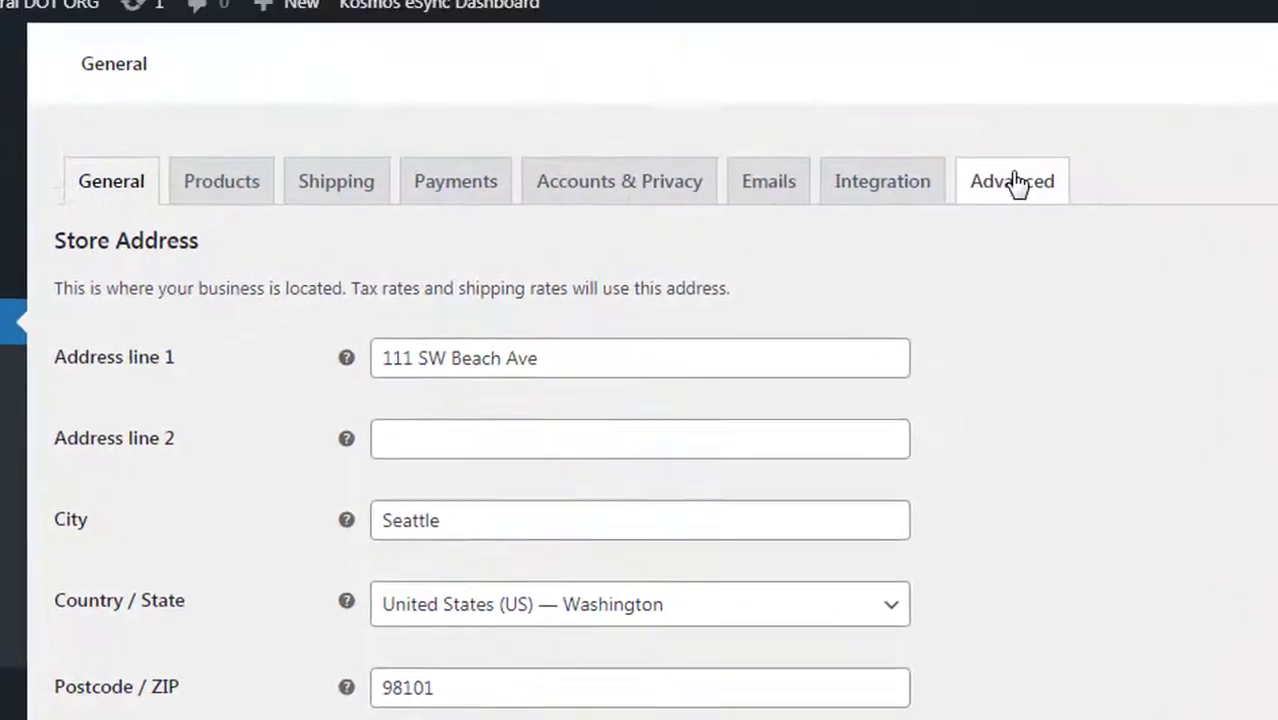
click(1203, 24)
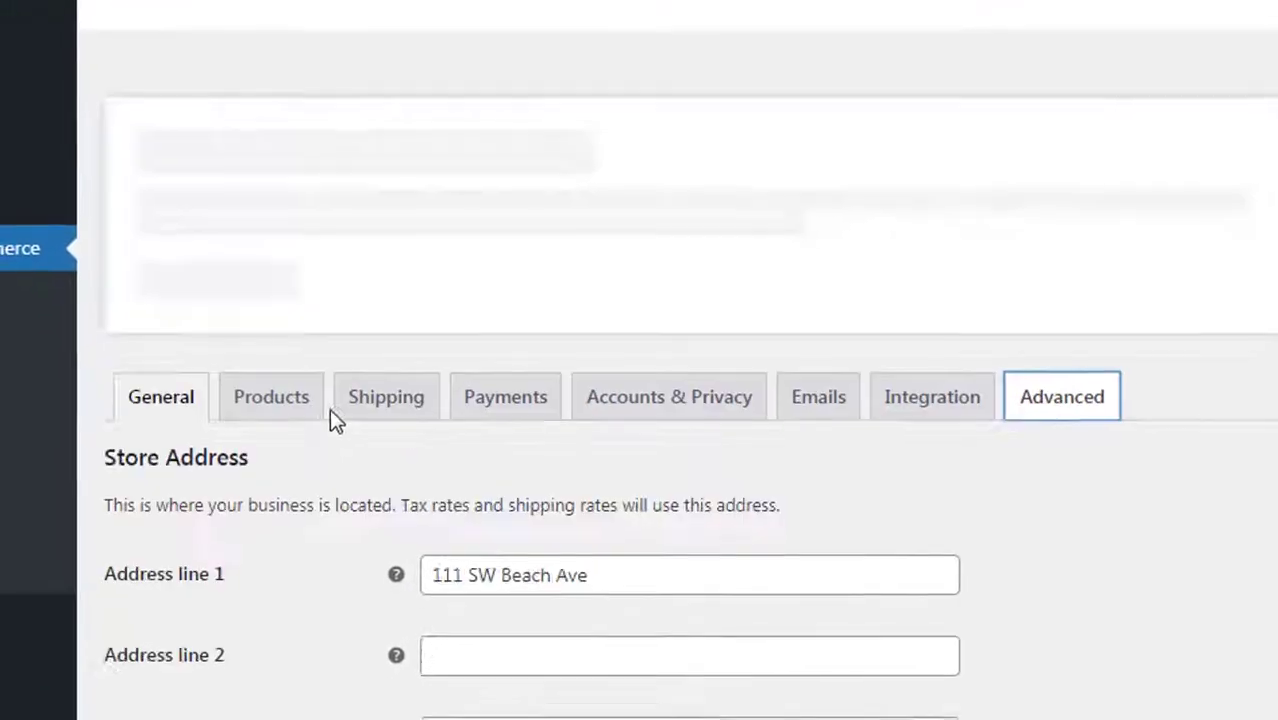
click(252, 496)
click(497, 570)
text(Kosmos Loyverse)
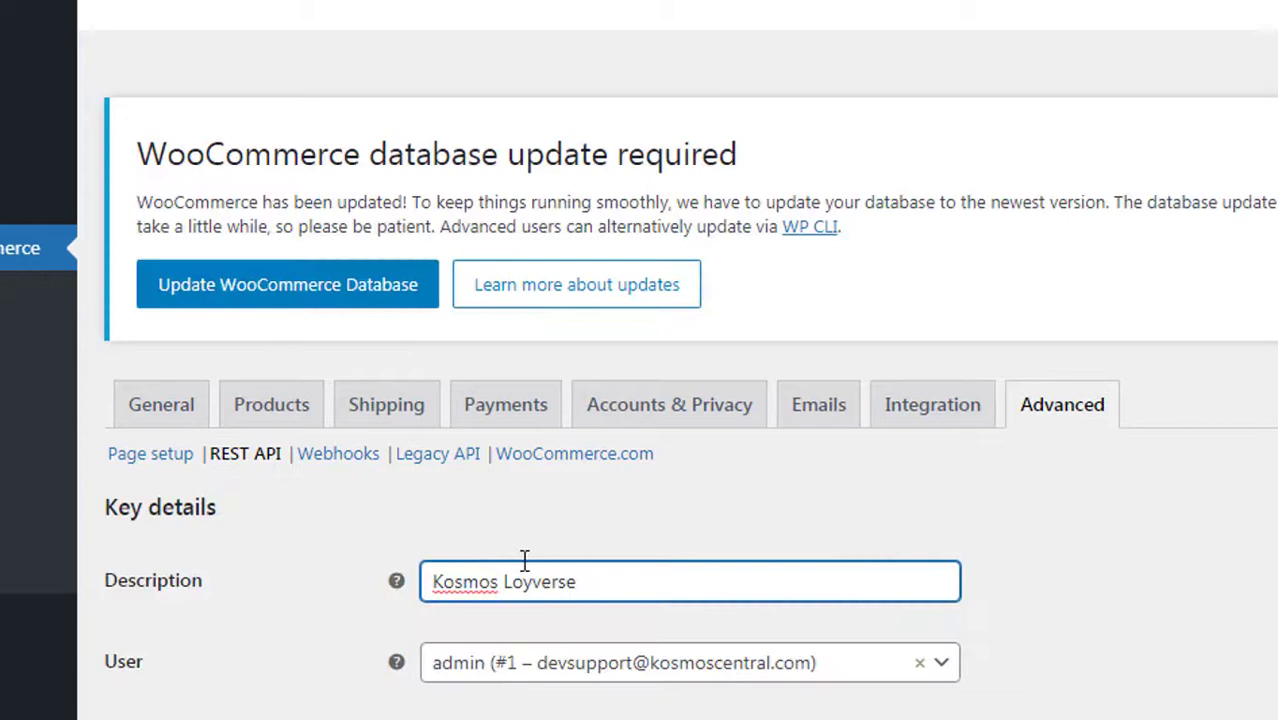
scroll(524, 560, down, 3)
click(536, 483)
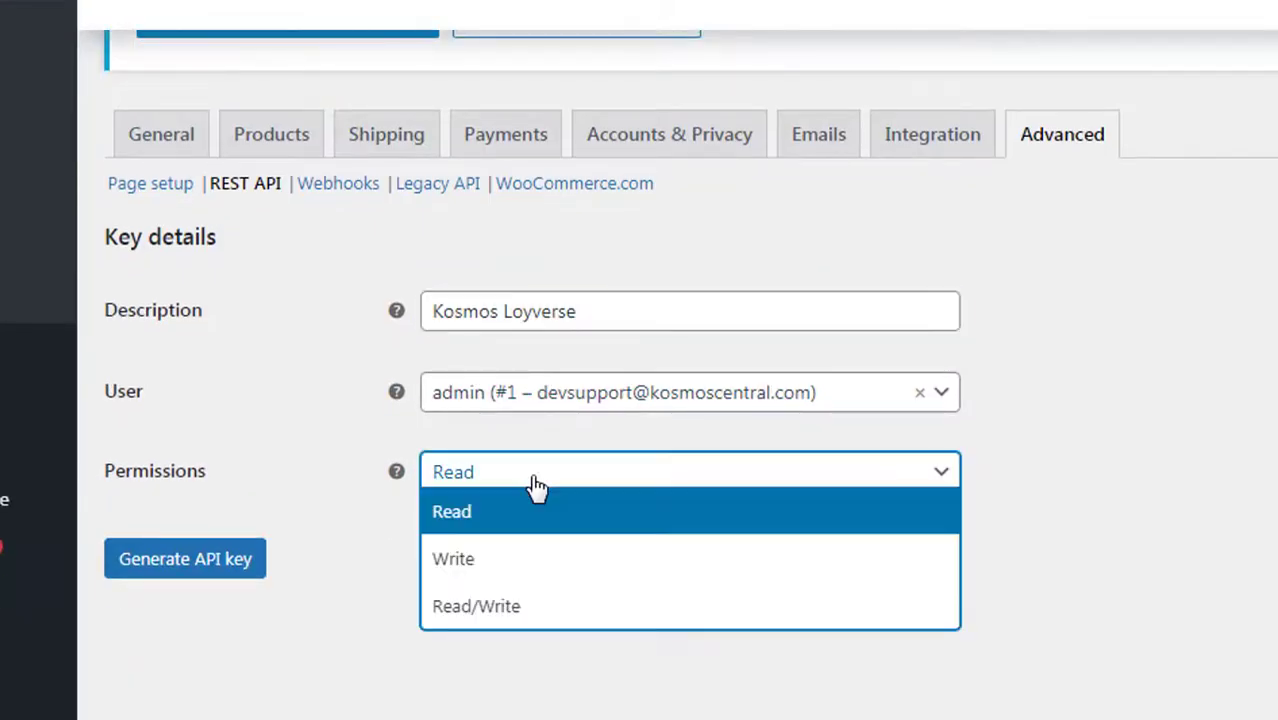
click(553, 617)
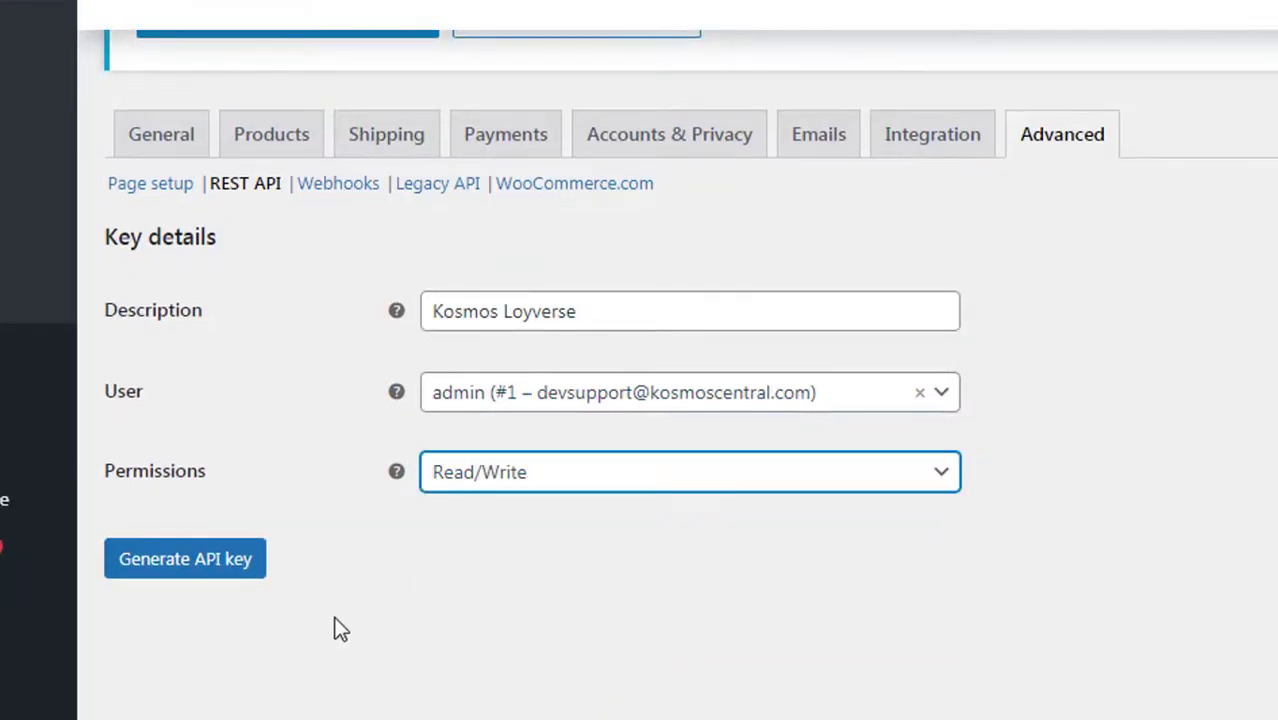
click(157, 568)
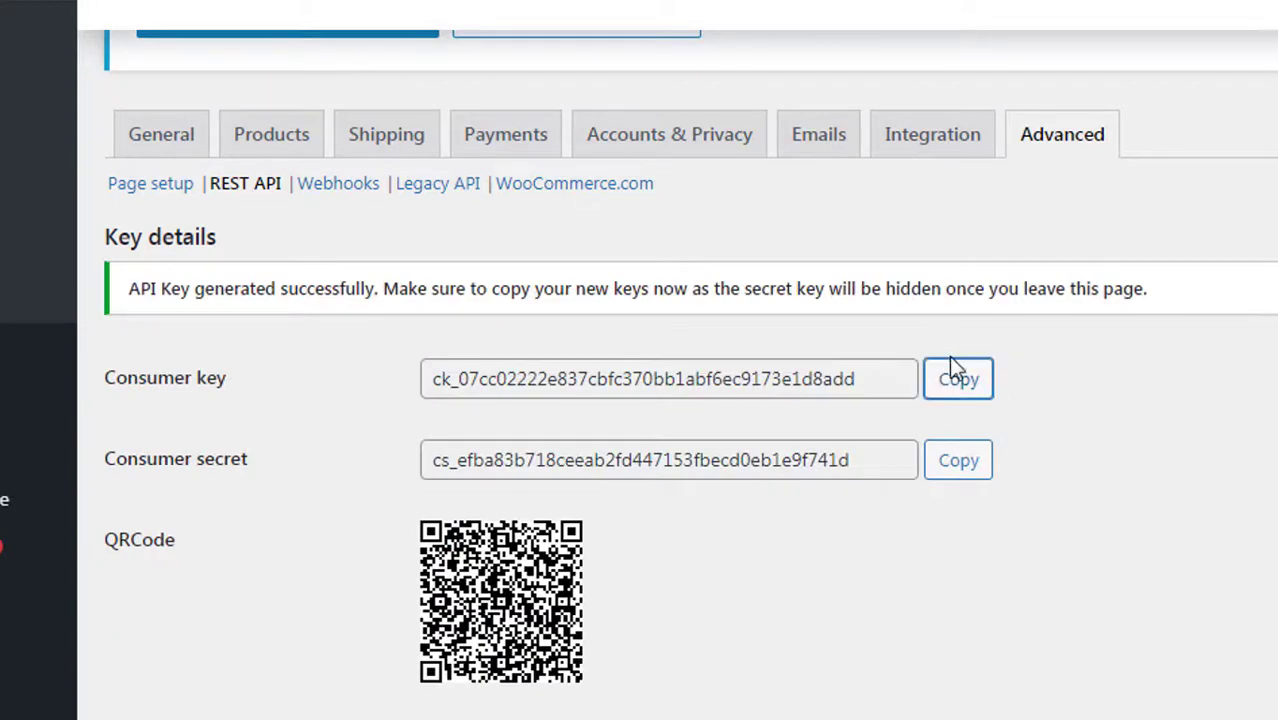
- Paste the new consumer key and secret into eSync and grant access to the store
click(952, 377)
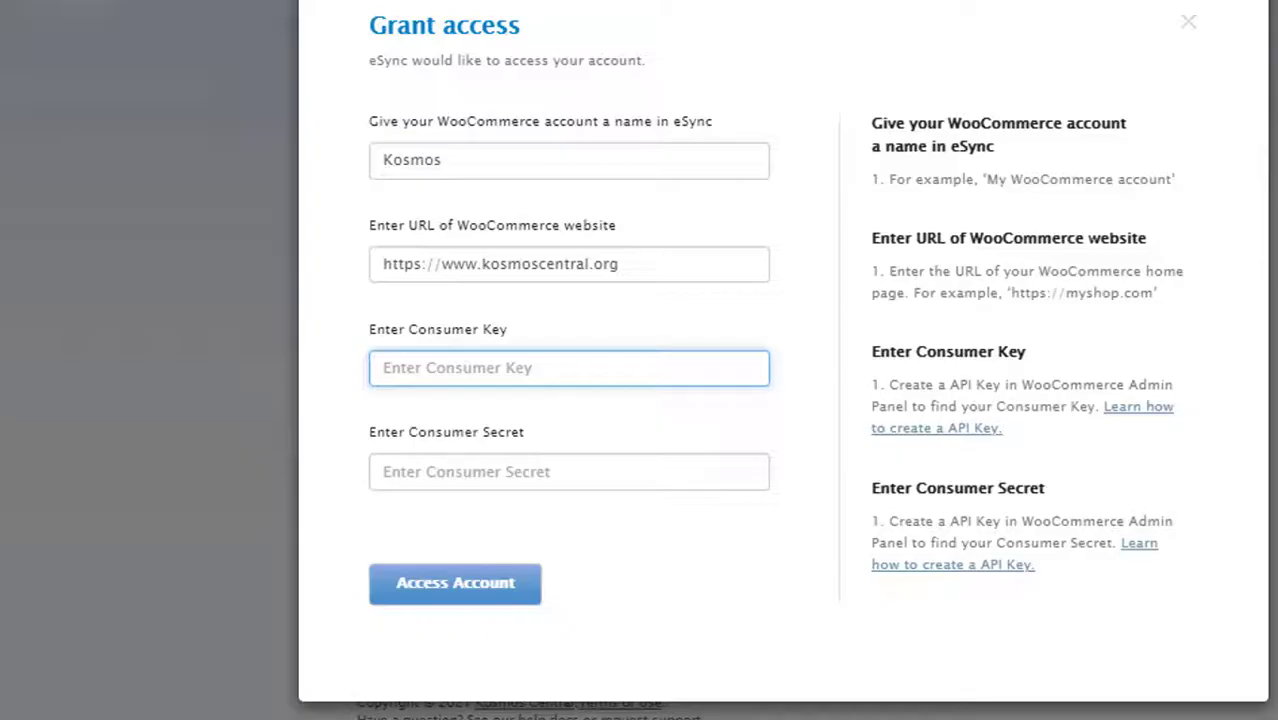
key(ctrl+v)
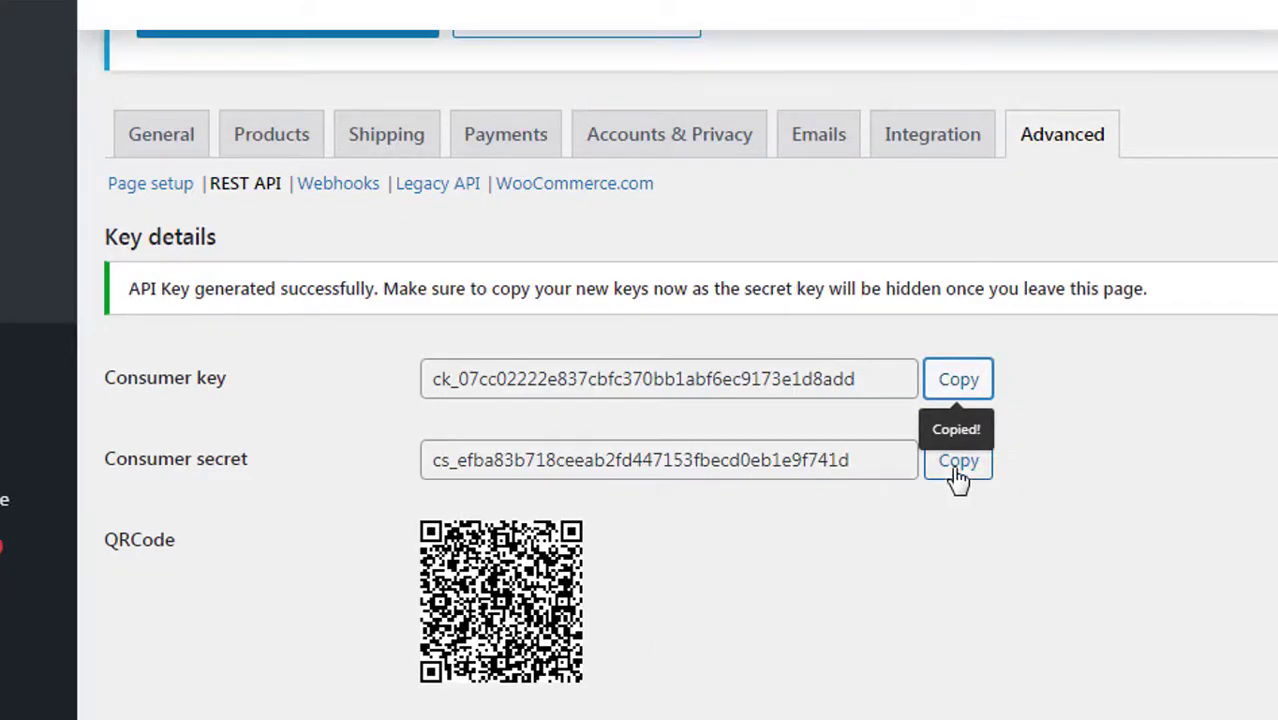
click(958, 470)
key(ctrl+v)
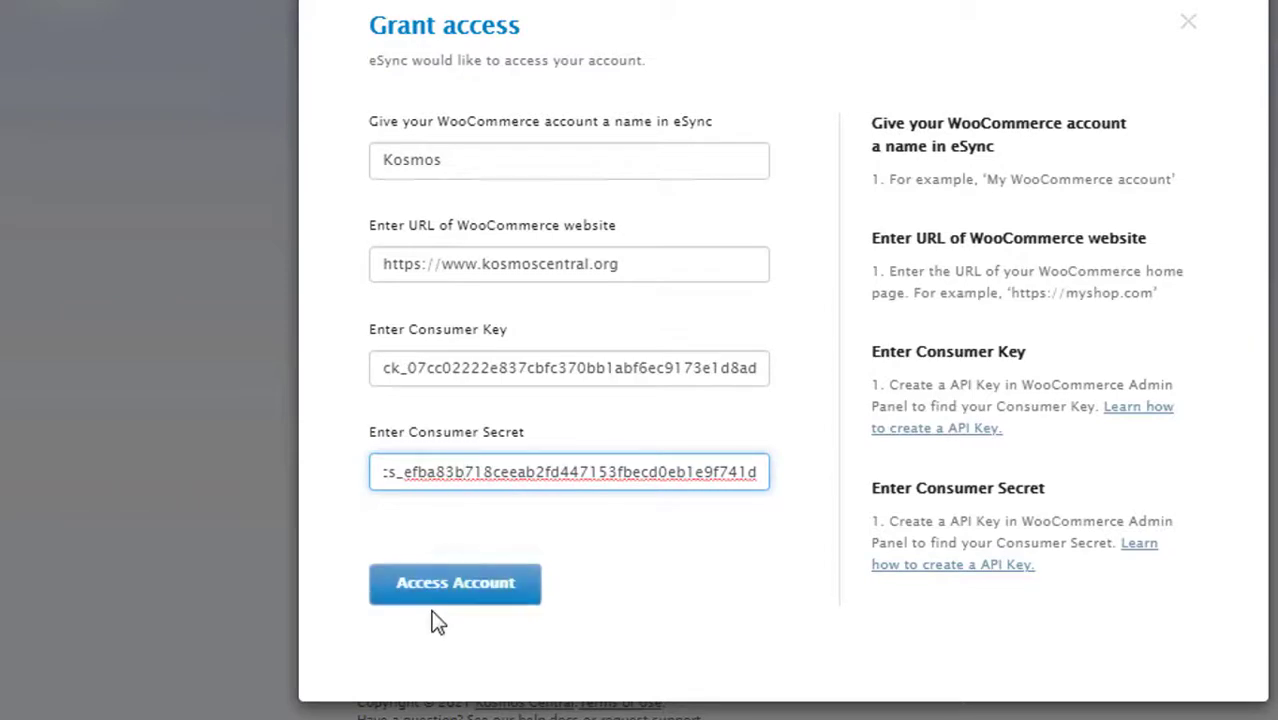
click(460, 583)
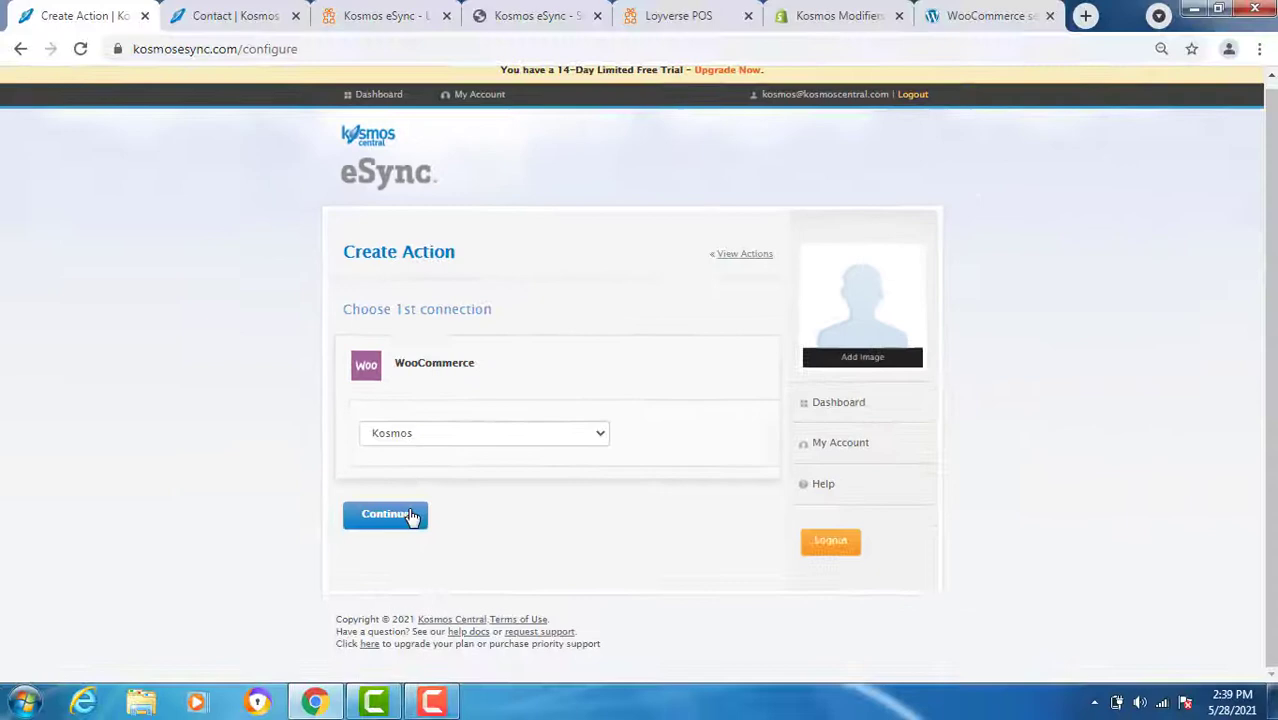
- Pair Kosmos WooCommerce with Kosmos Loyverse and choose the 'send standard items to Woocommerce' action
click(410, 515)
scroll(276, 546, down, 3)
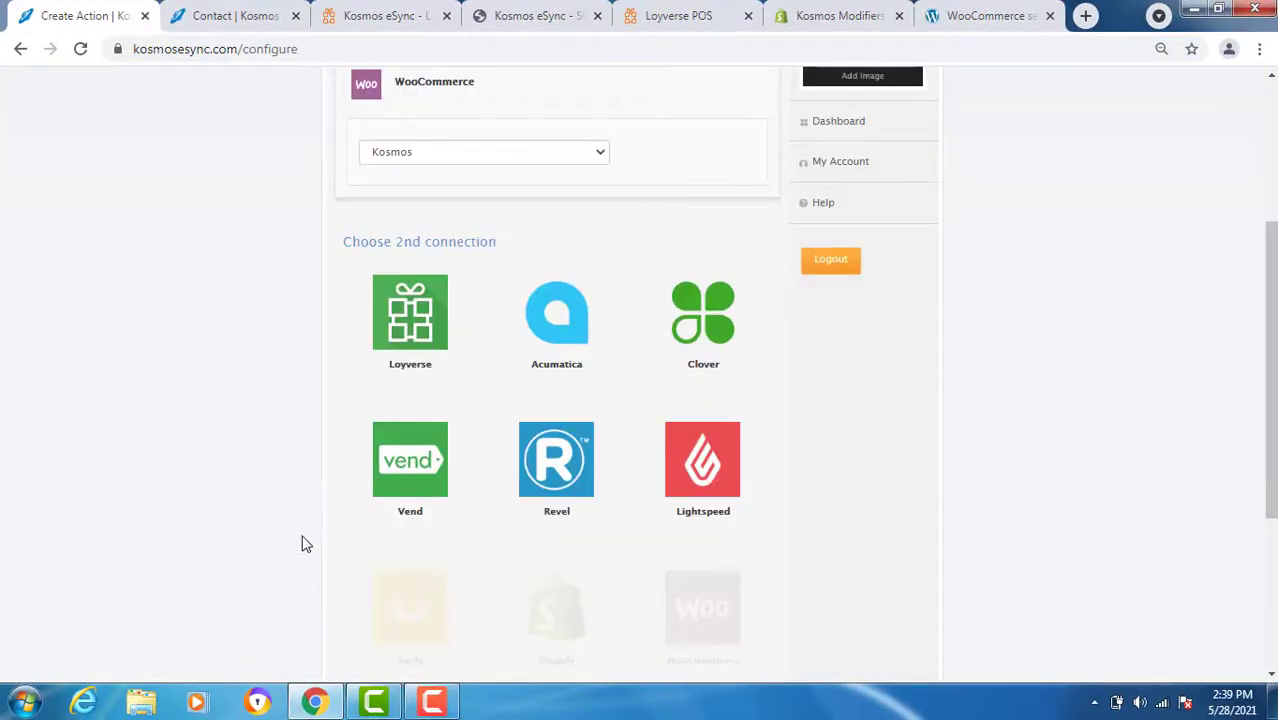
click(404, 313)
click(398, 545)
scroll(305, 550, down, 1)
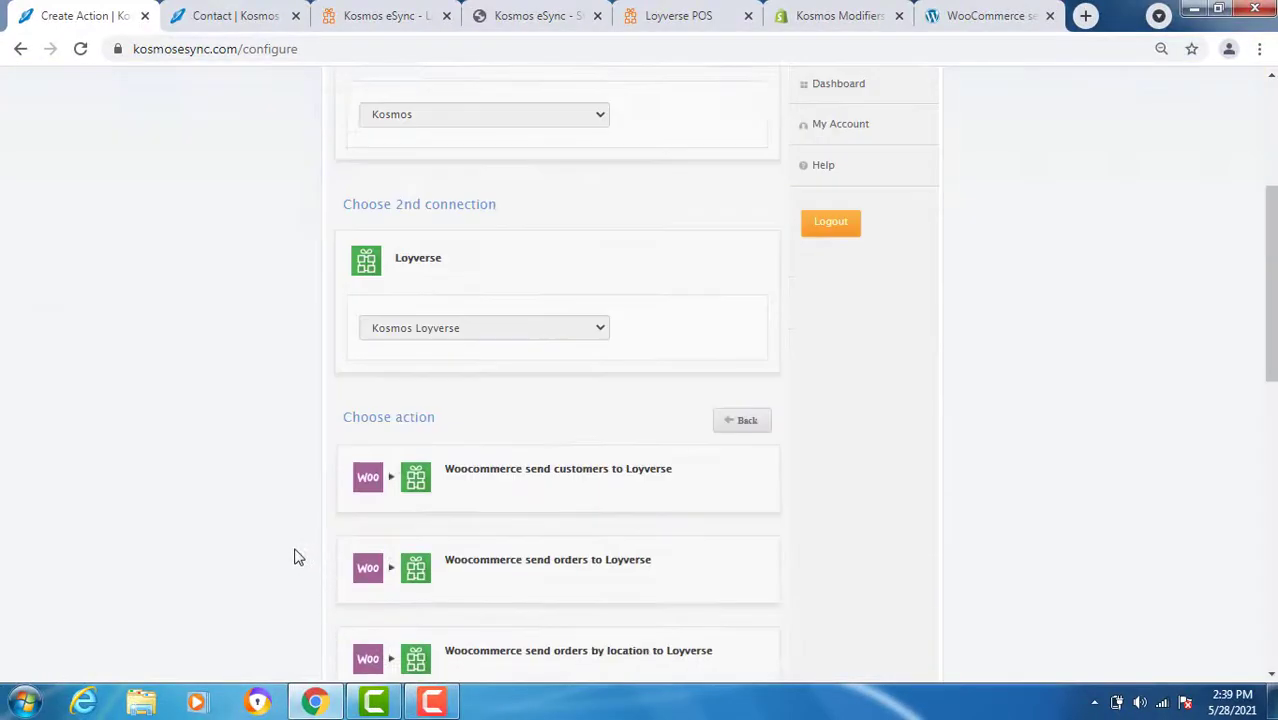
scroll(295, 557, down, 3)
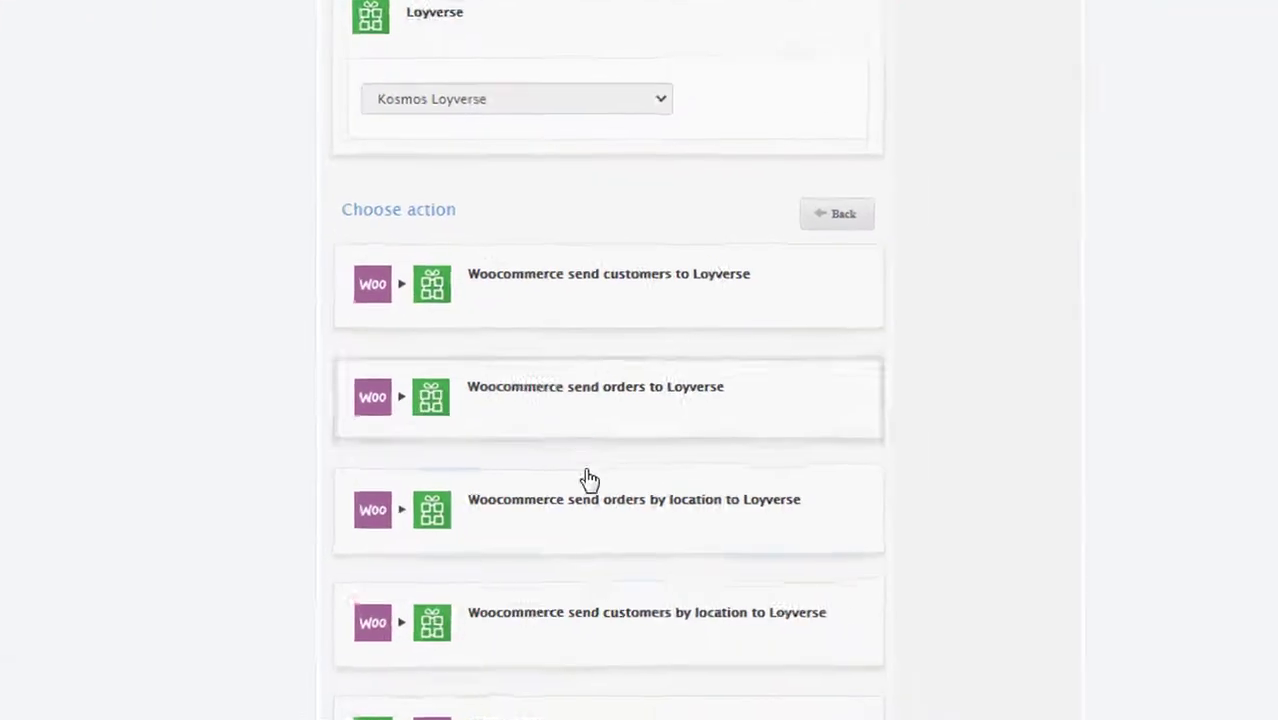
scroll(590, 485, down, 5)
scroll(590, 485, down, 2)
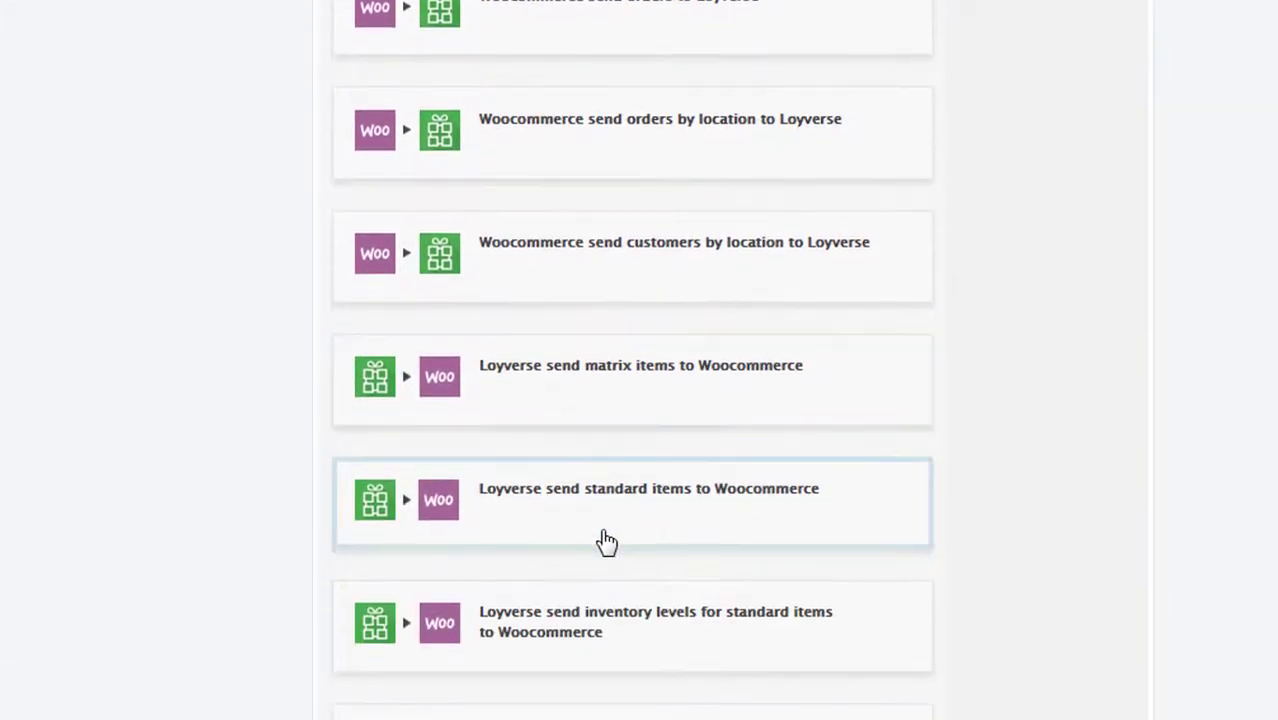
click(565, 499)
click(411, 580)
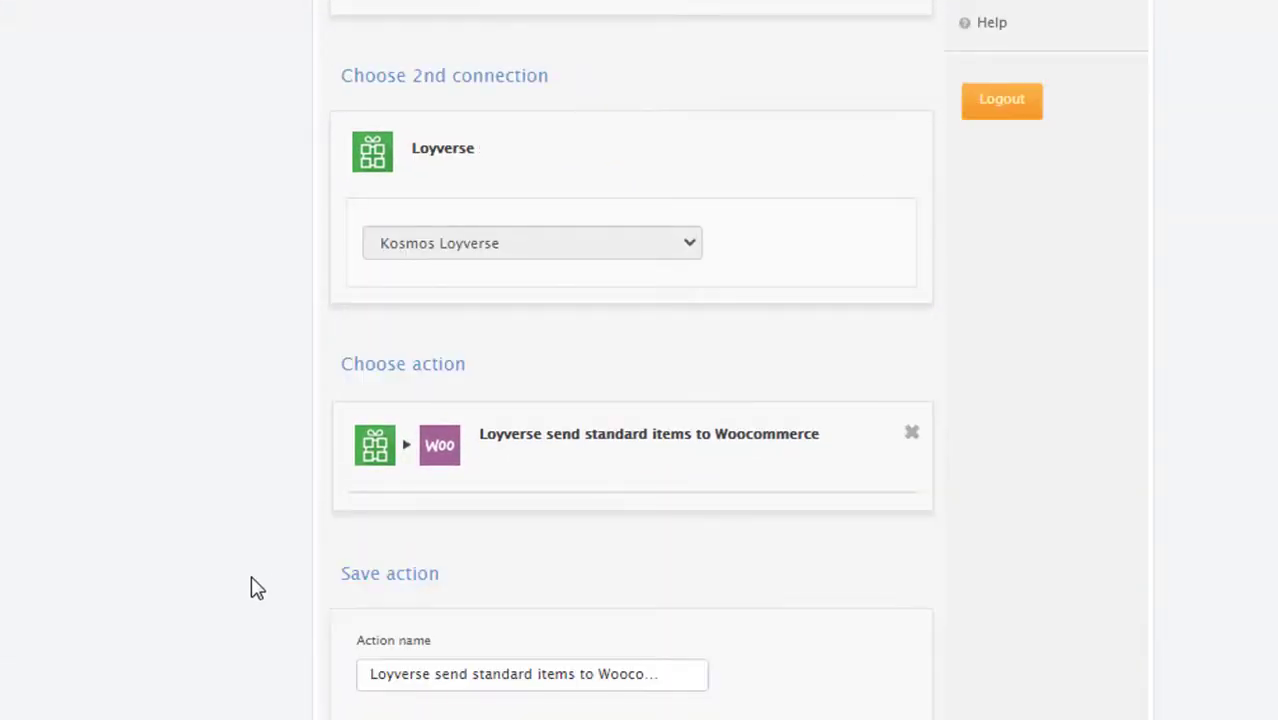
- Save the action and set its update-since date to 26 May 2021 and the Loyverse store ID
scroll(255, 590, down, 3)
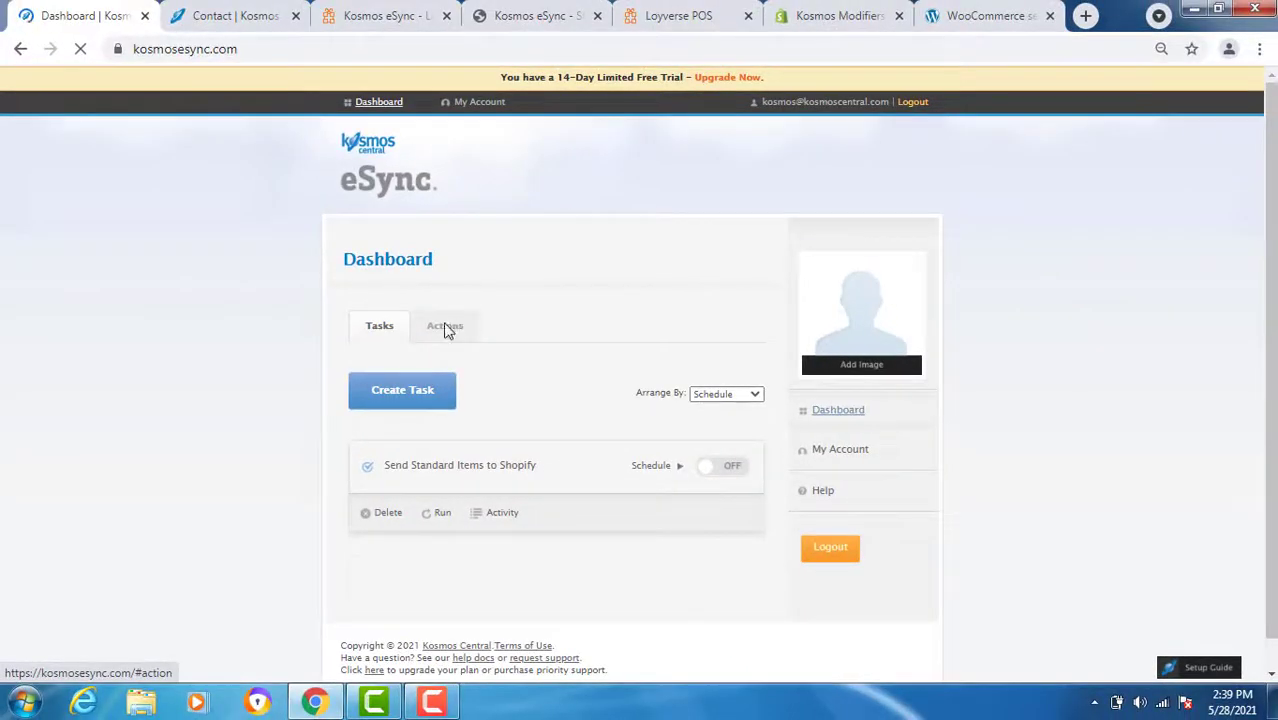
click(444, 326)
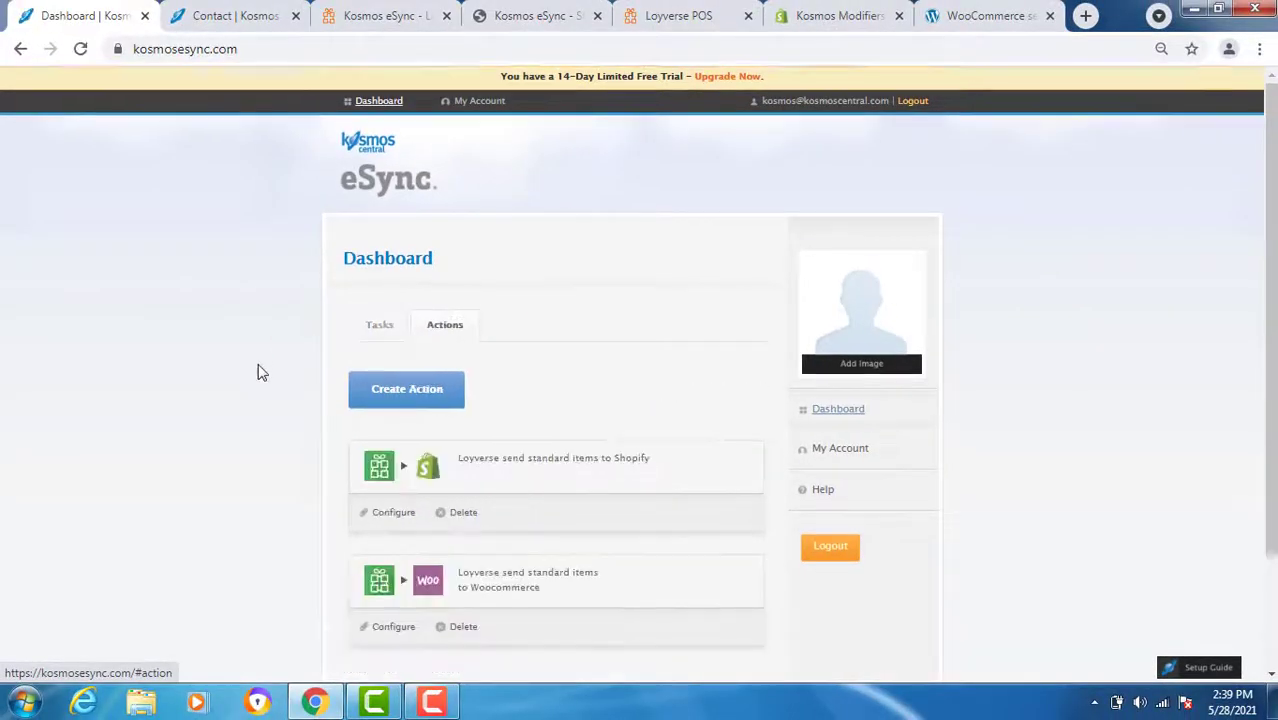
scroll(257, 372, down, 3)
click(391, 484)
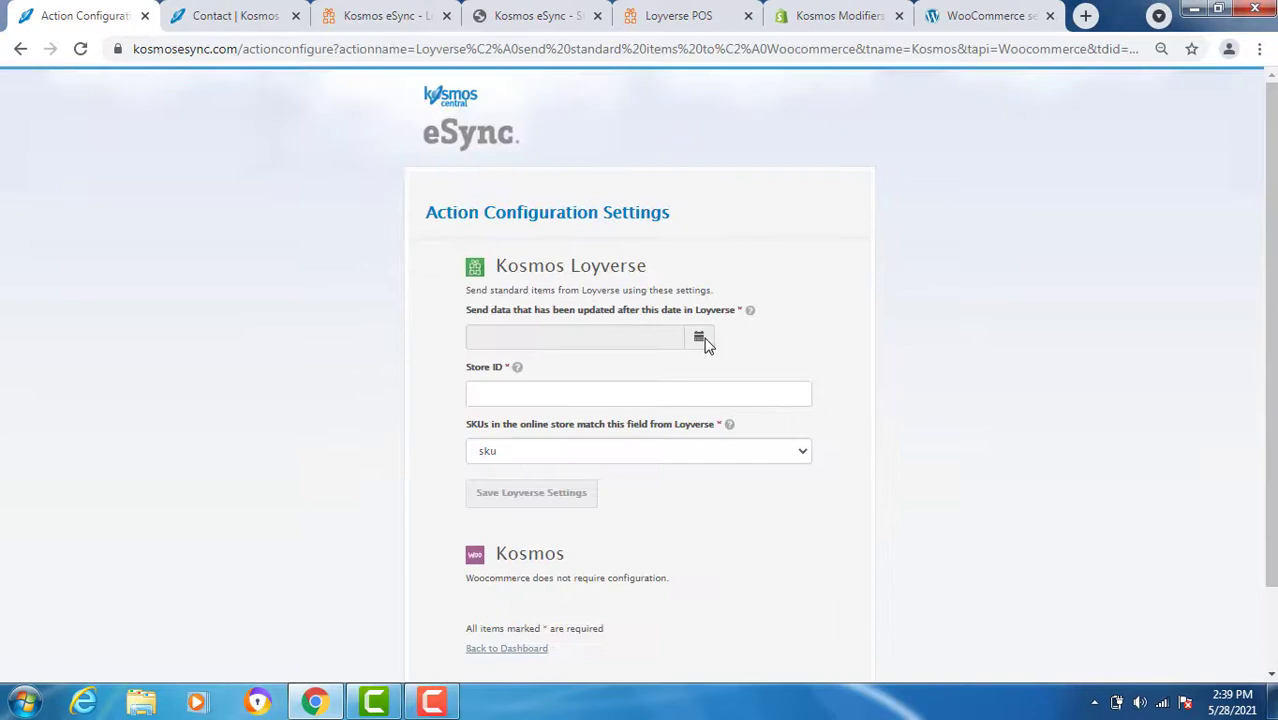
click(699, 339)
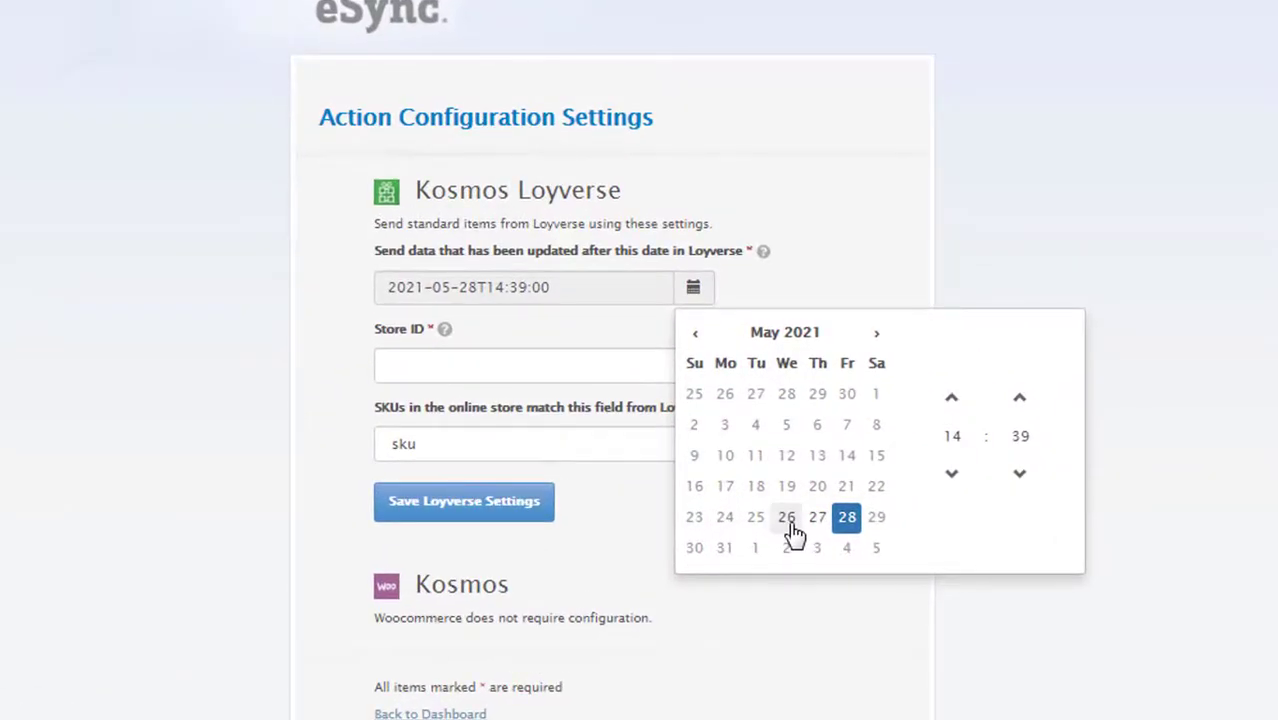
click(788, 518)
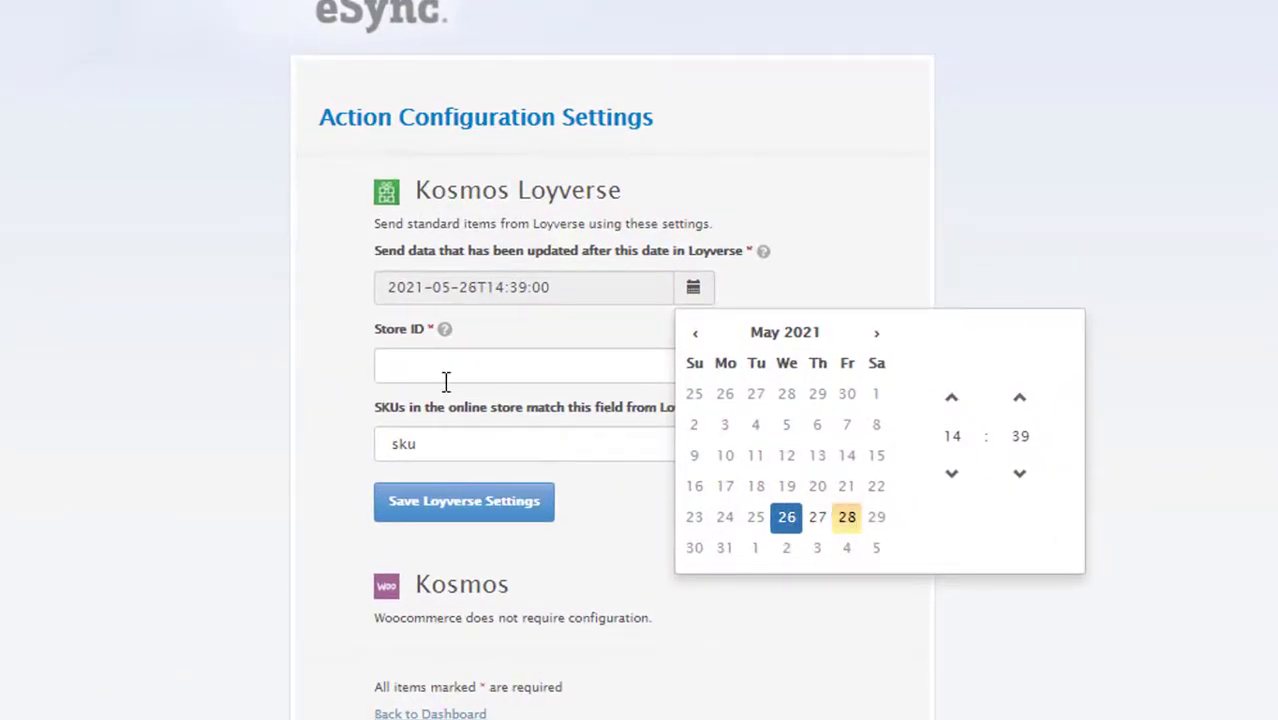
click(425, 366)
click(424, 421)
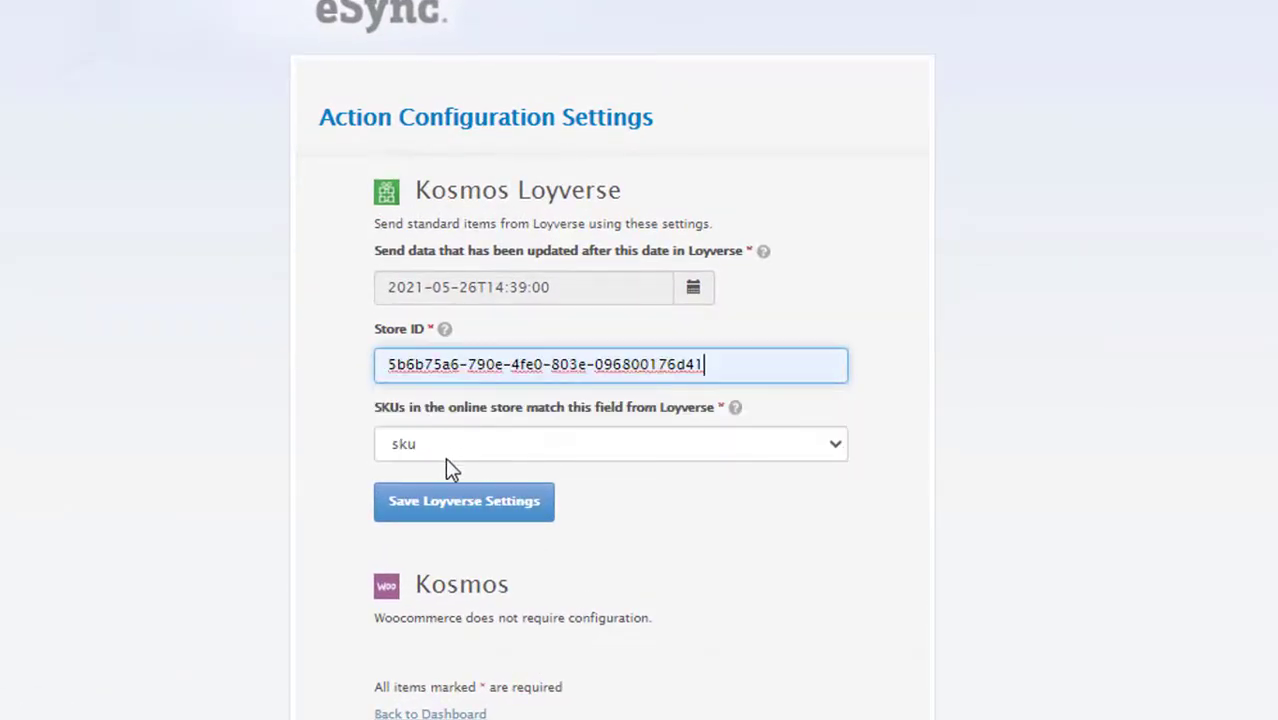
click(441, 446)
- Save the Loyverse settings with sku matching and add the standard-items action to a new task
click(440, 474)
click(525, 505)
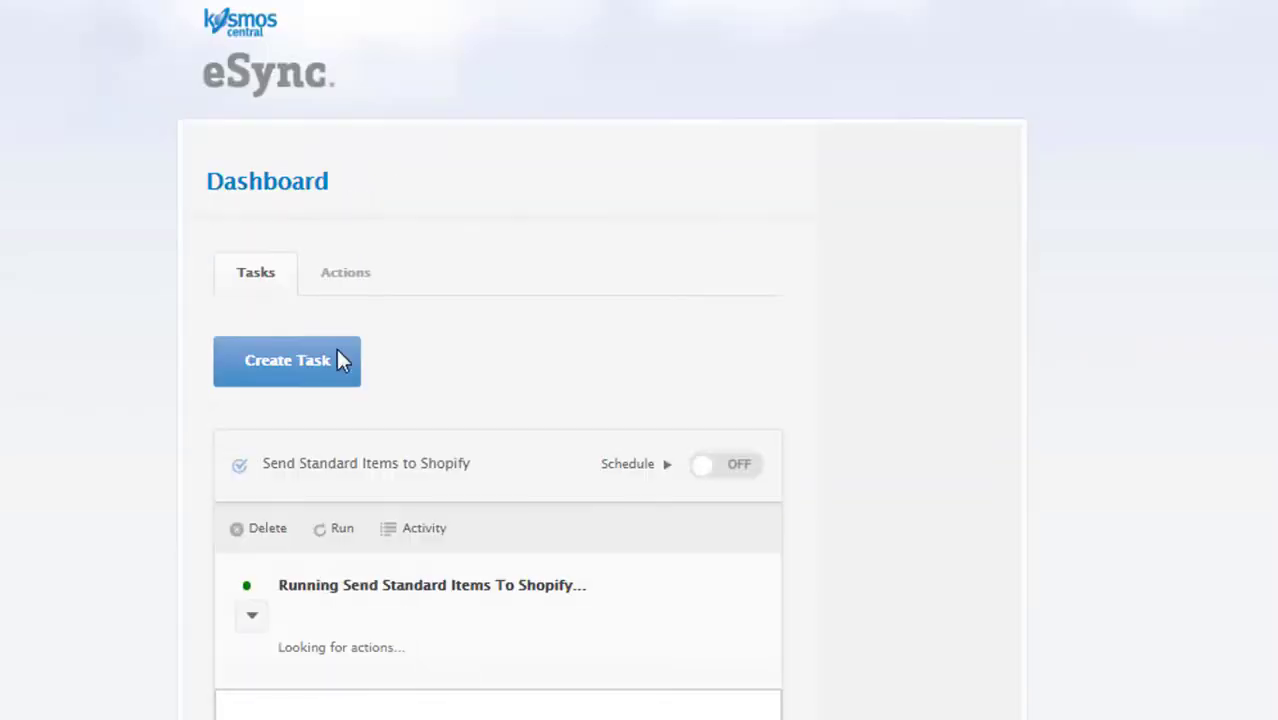
click(312, 364)
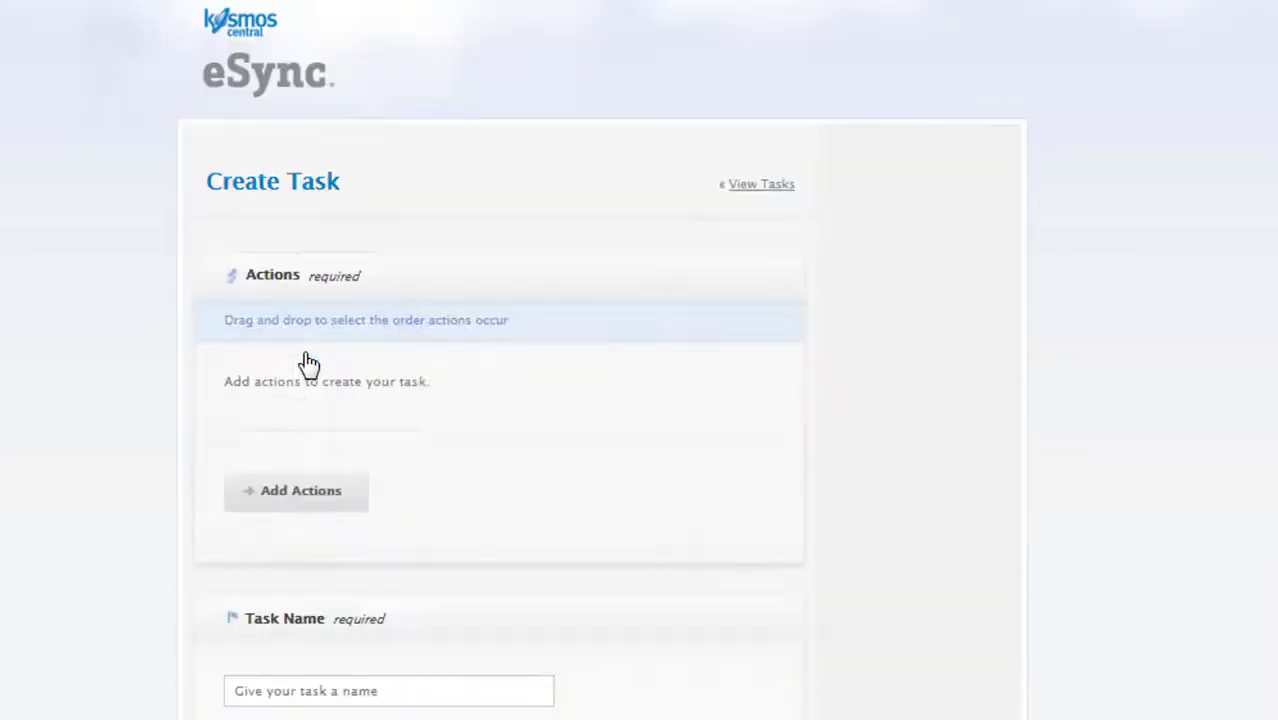
click(316, 455)
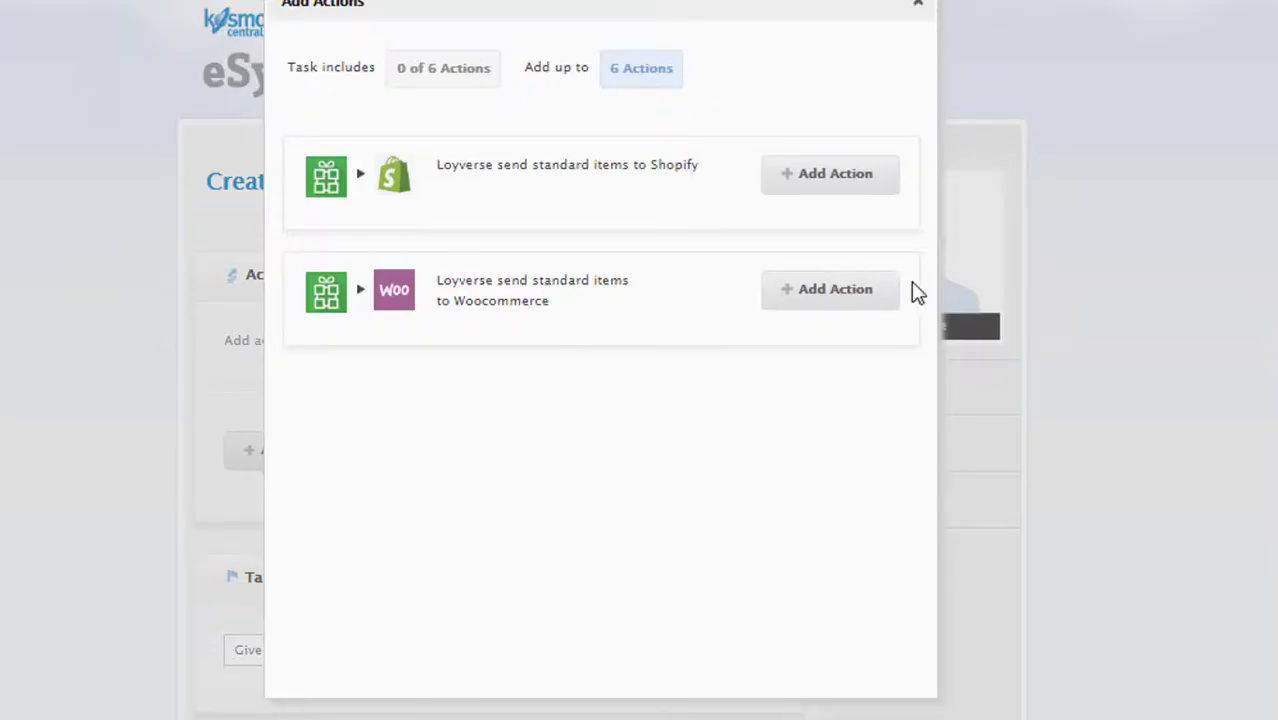
click(830, 297)
- Name the task 'Send Standard to Woo' and save it
click(917, 4)
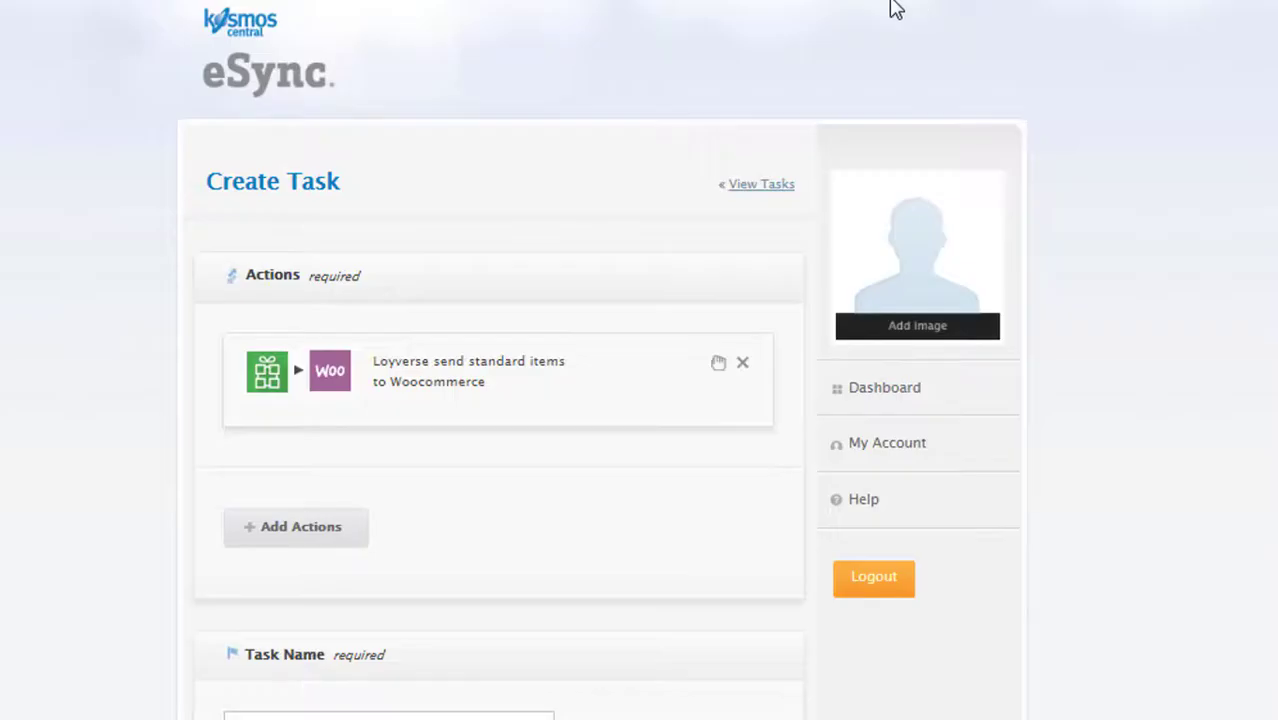
scroll(465, 542, down, 5)
click(288, 405)
text(Send Standard to Woo)
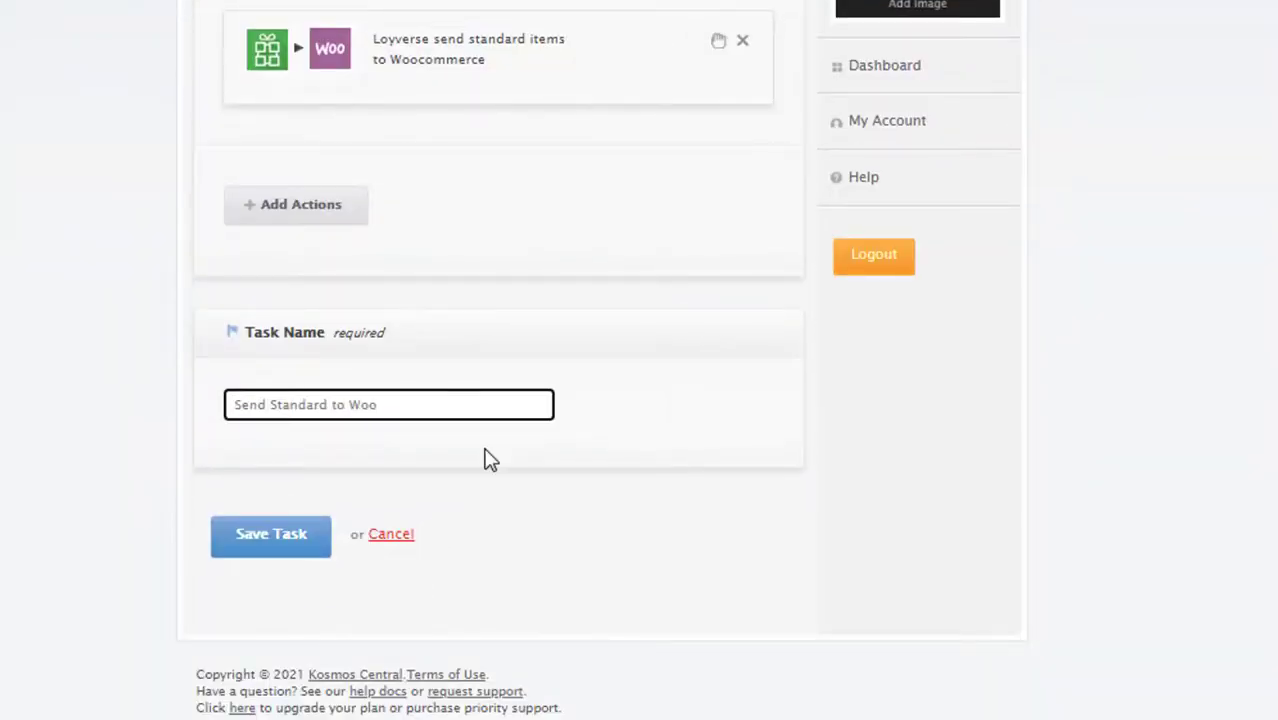
click(280, 550)
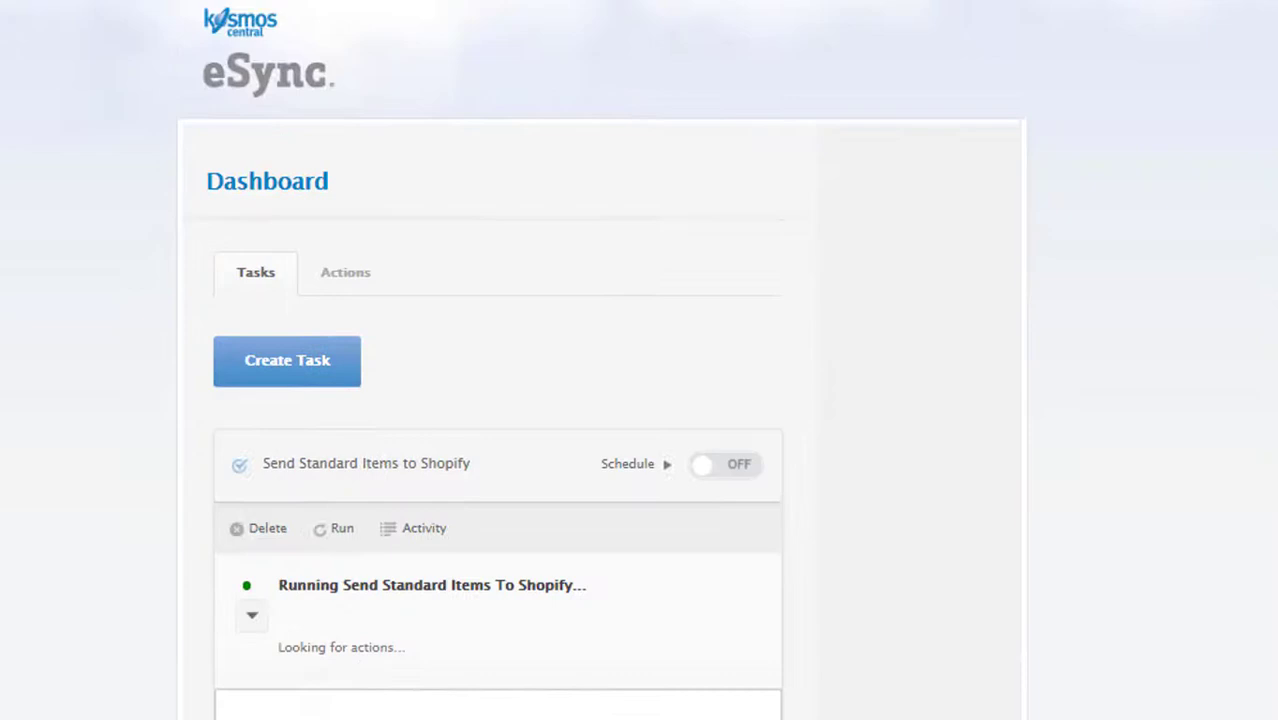
scroll(831, 397, down, 2)
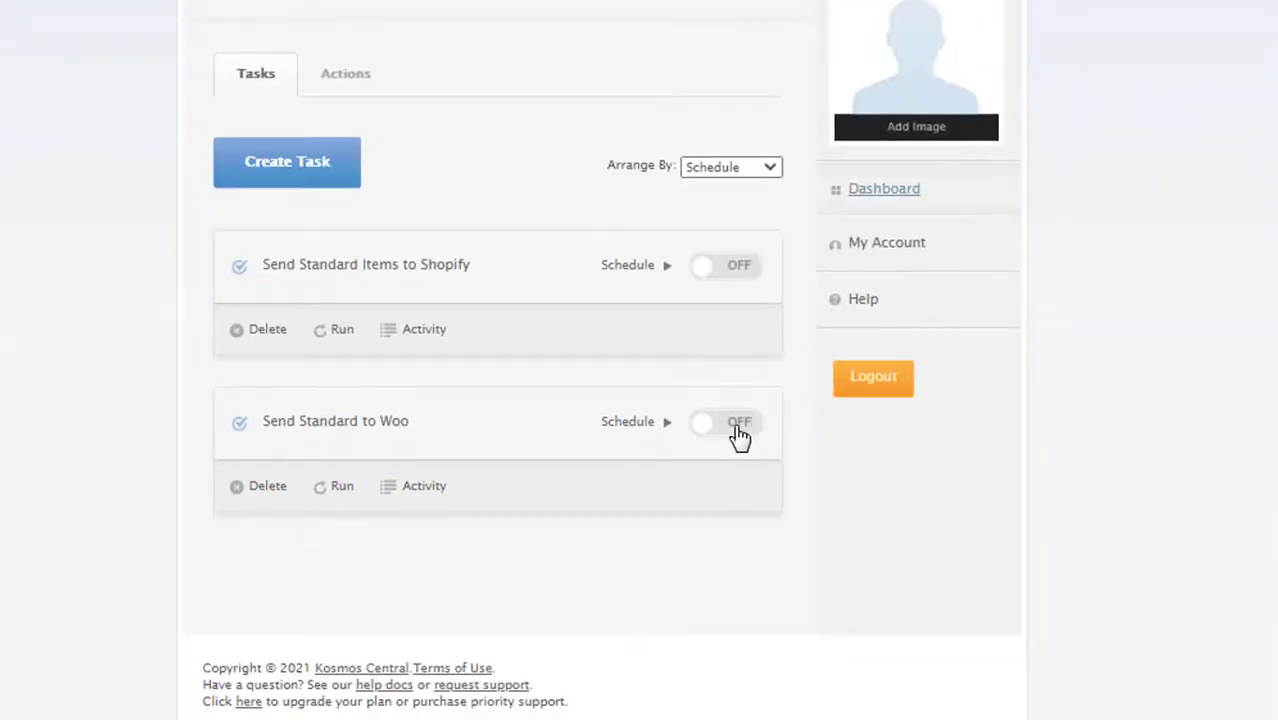
- Try enabling the schedule, dismiss the paid-plan notice, and run Send Standard to Woo manually
click(736, 428)
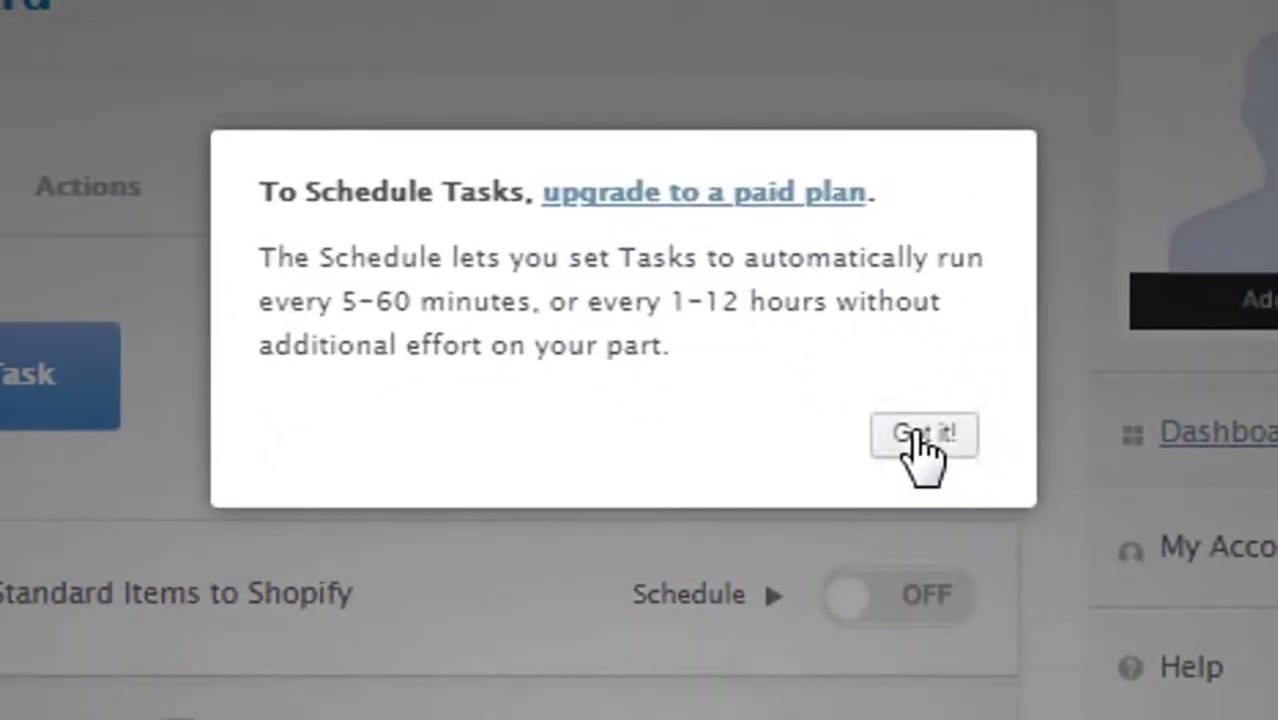
click(922, 434)
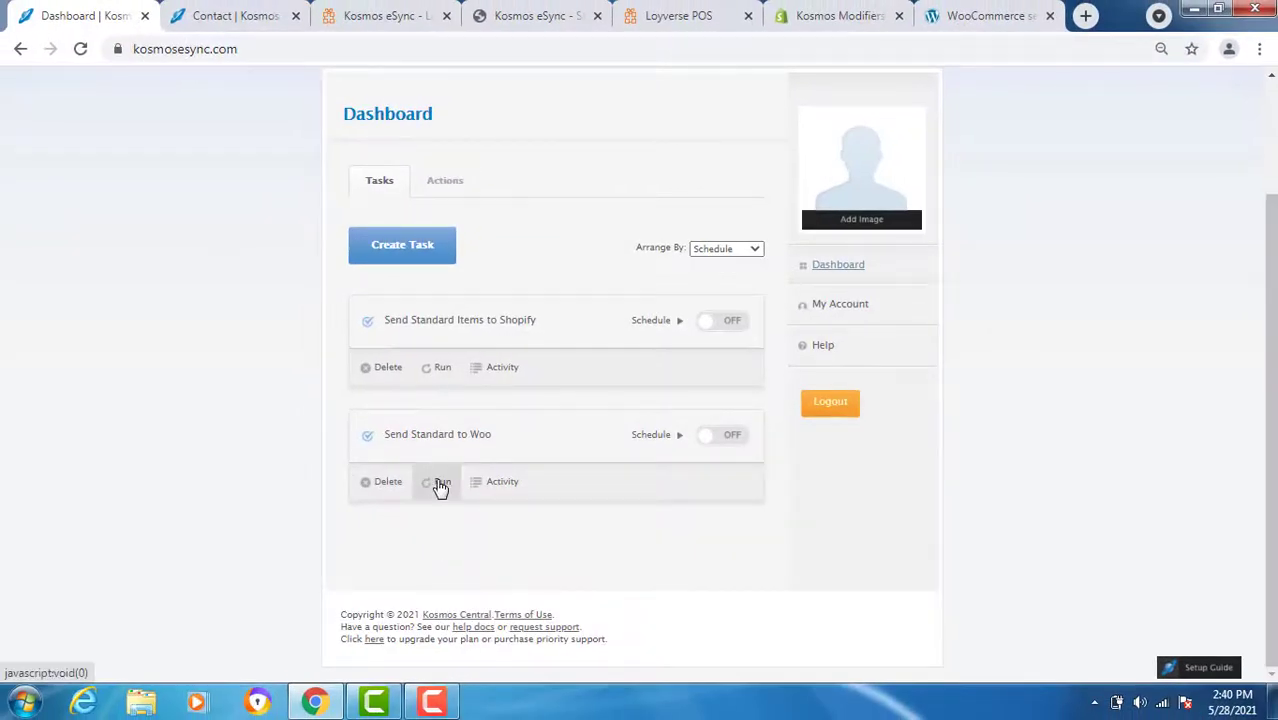
click(440, 484)
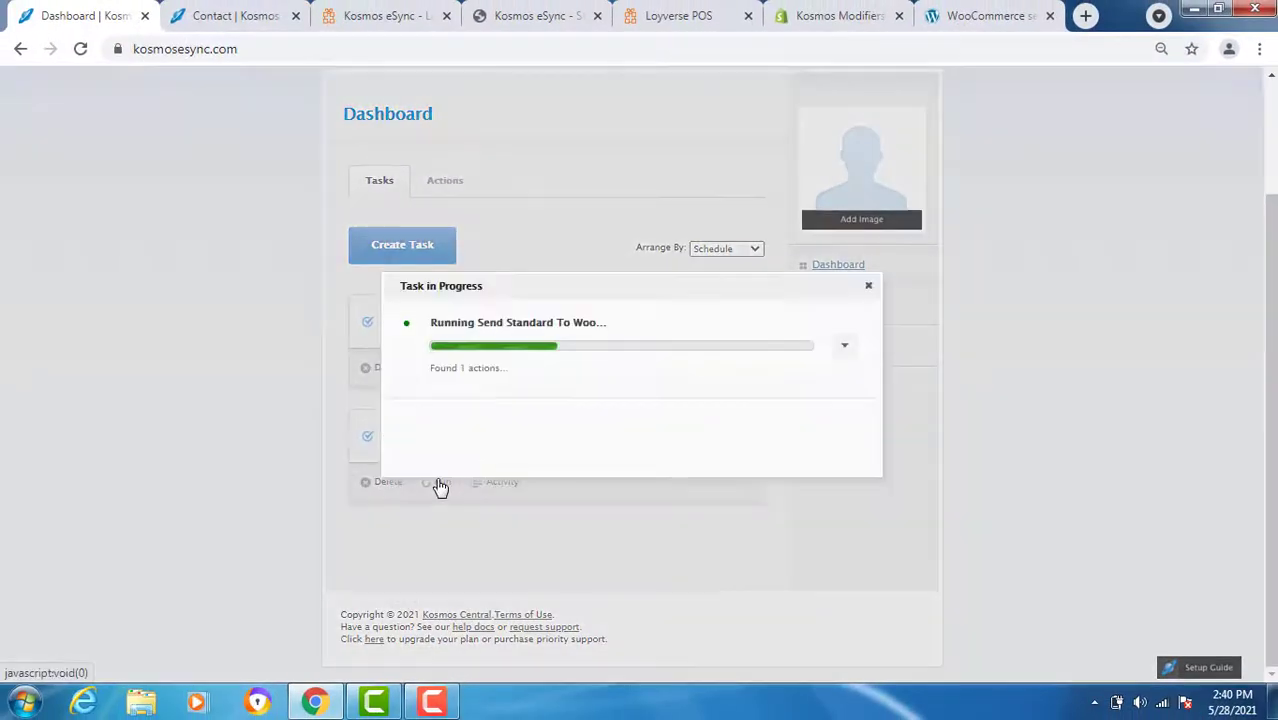
- Reload WooCommerce's All Products list, check the synced items' Stock column, then return to eSync
click(981, 18)
scroll(71, 390, up, 3)
mouse_move(70, 600)
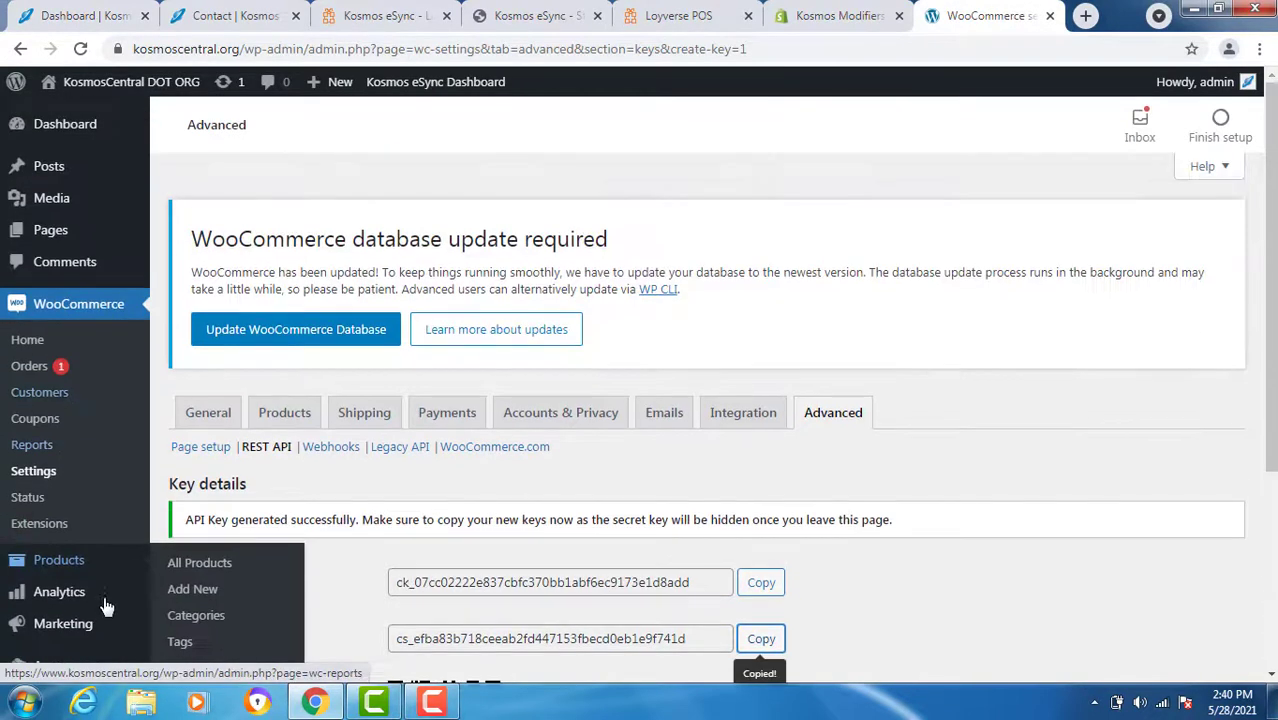
click(199, 522)
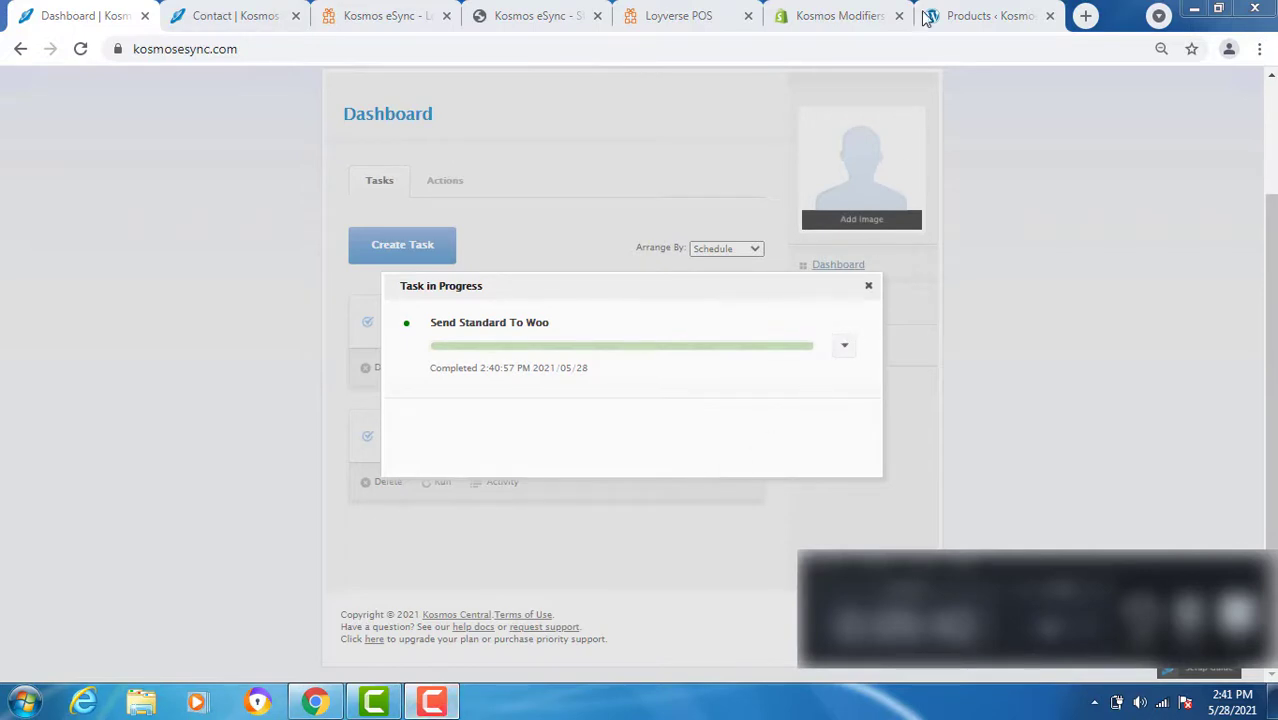
click(960, 16)
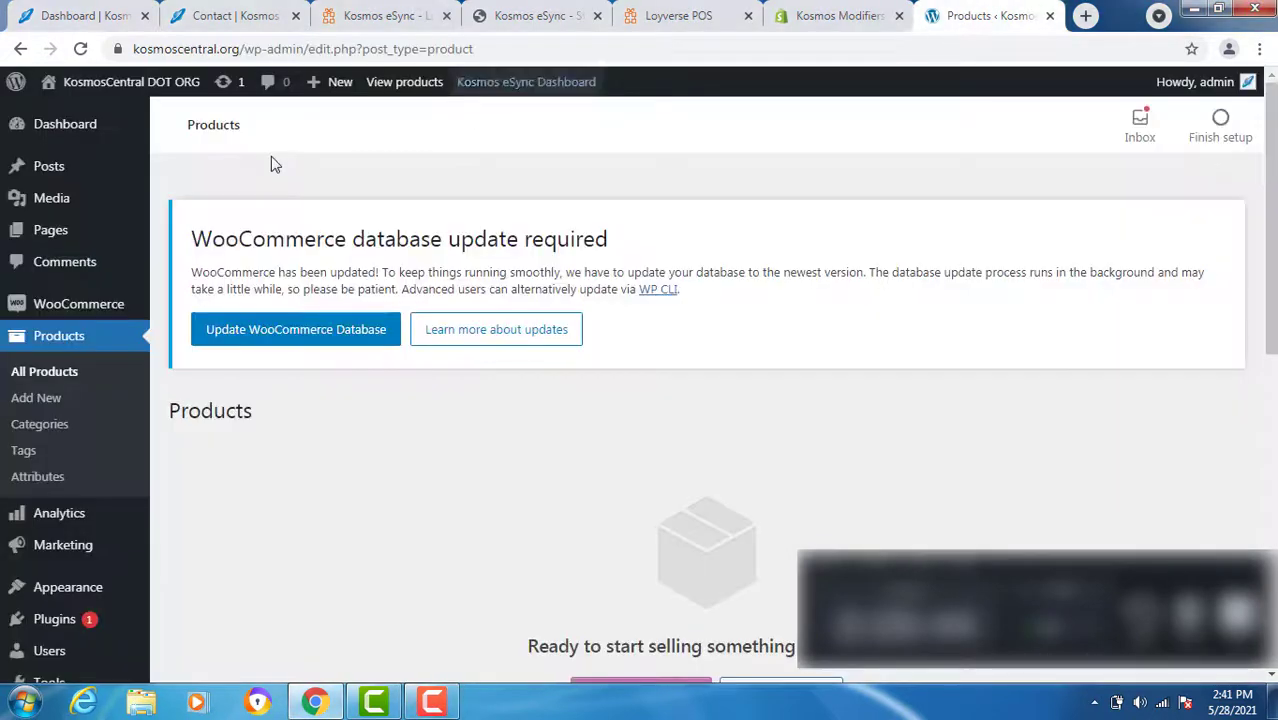
click(79, 49)
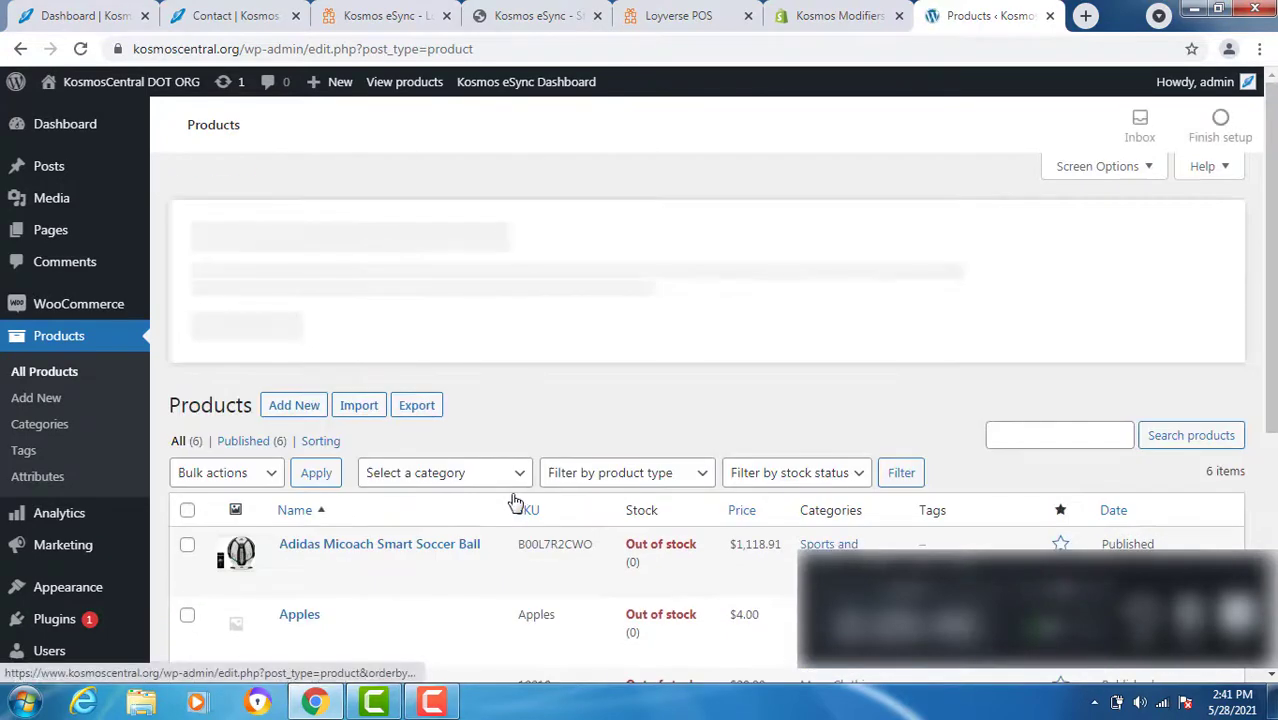
scroll(519, 503, down, 1)
scroll(519, 503, down, 1)
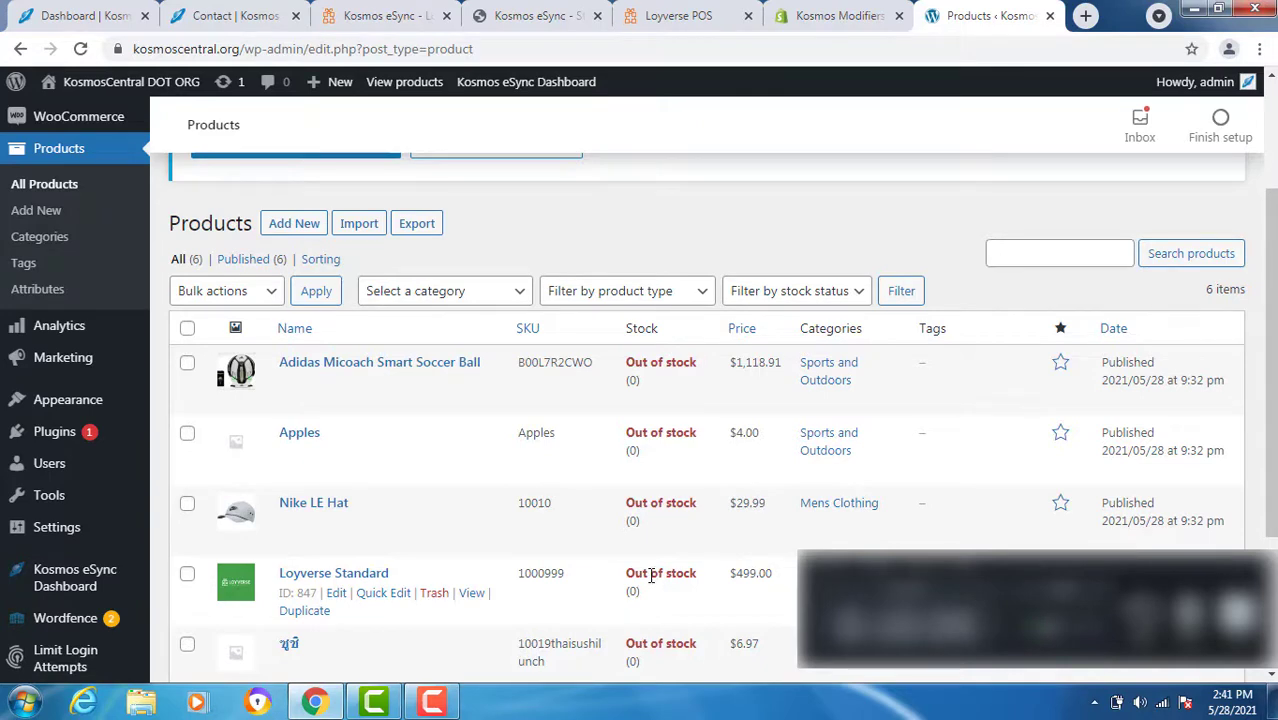
click(86, 30)
- Start a new action pairing the WooCommerce connection with the Loyverse connection
click(868, 286)
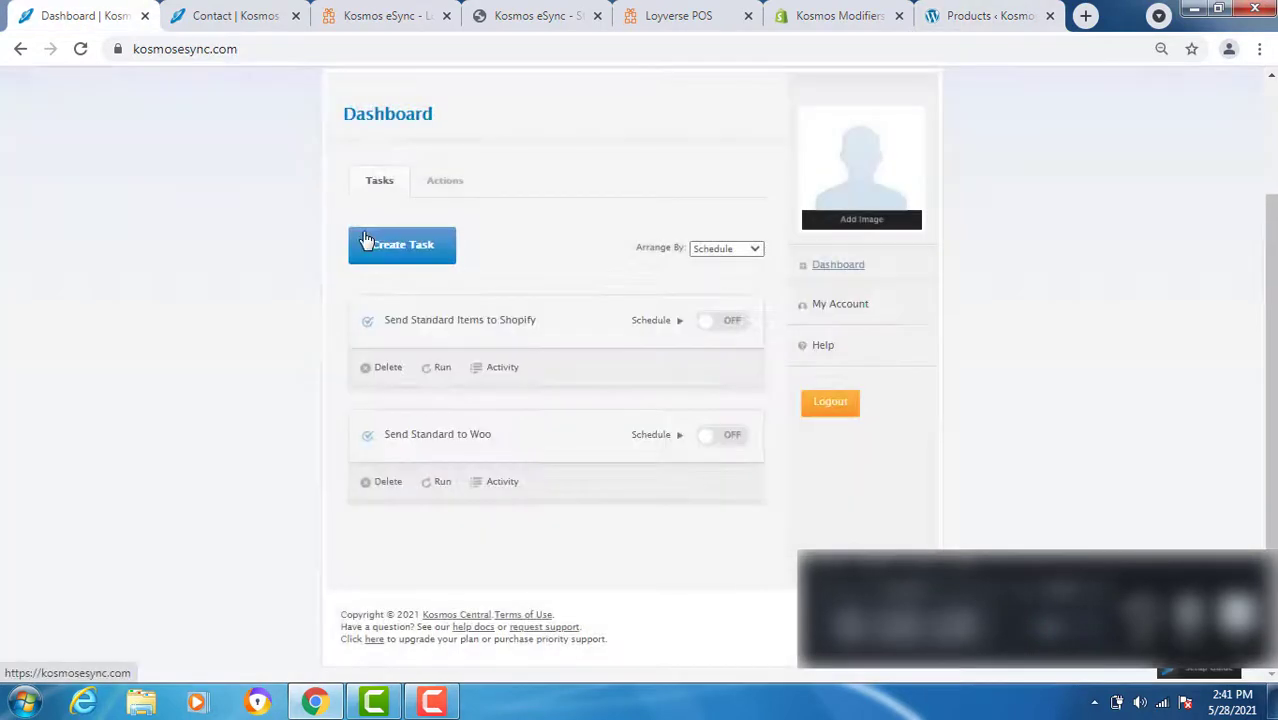
click(456, 179)
click(422, 245)
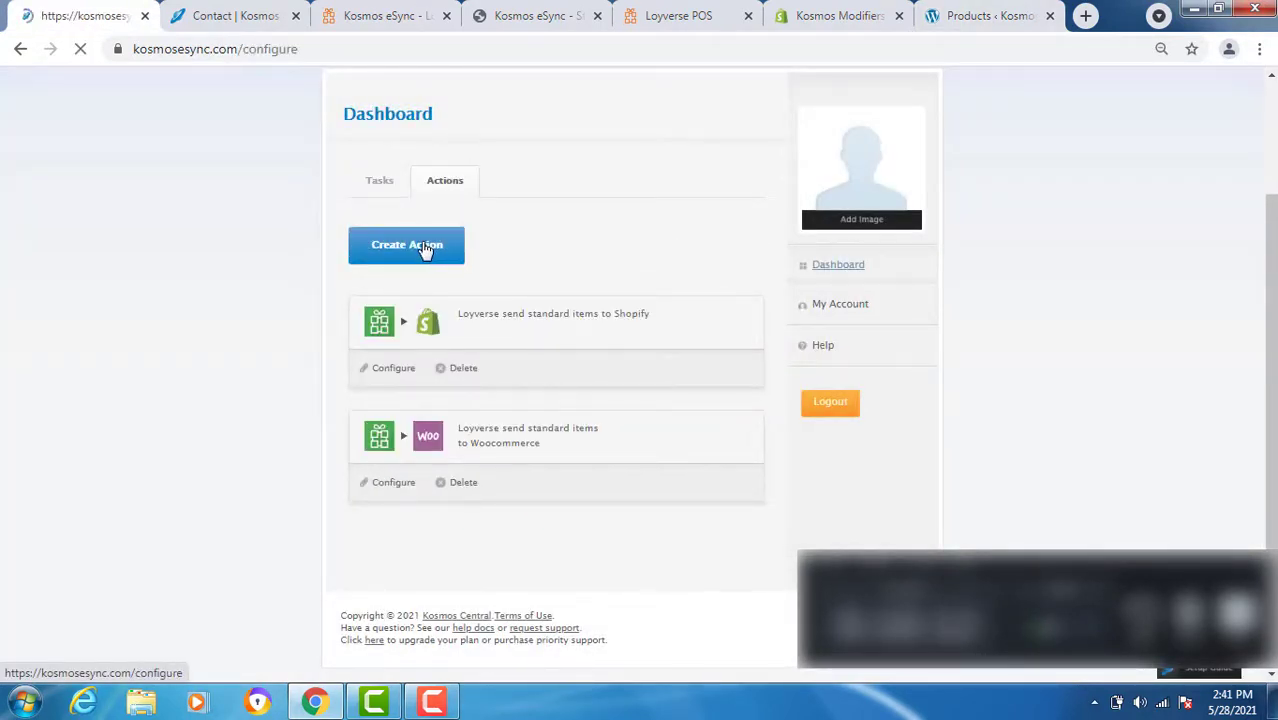
scroll(393, 322, down, 3)
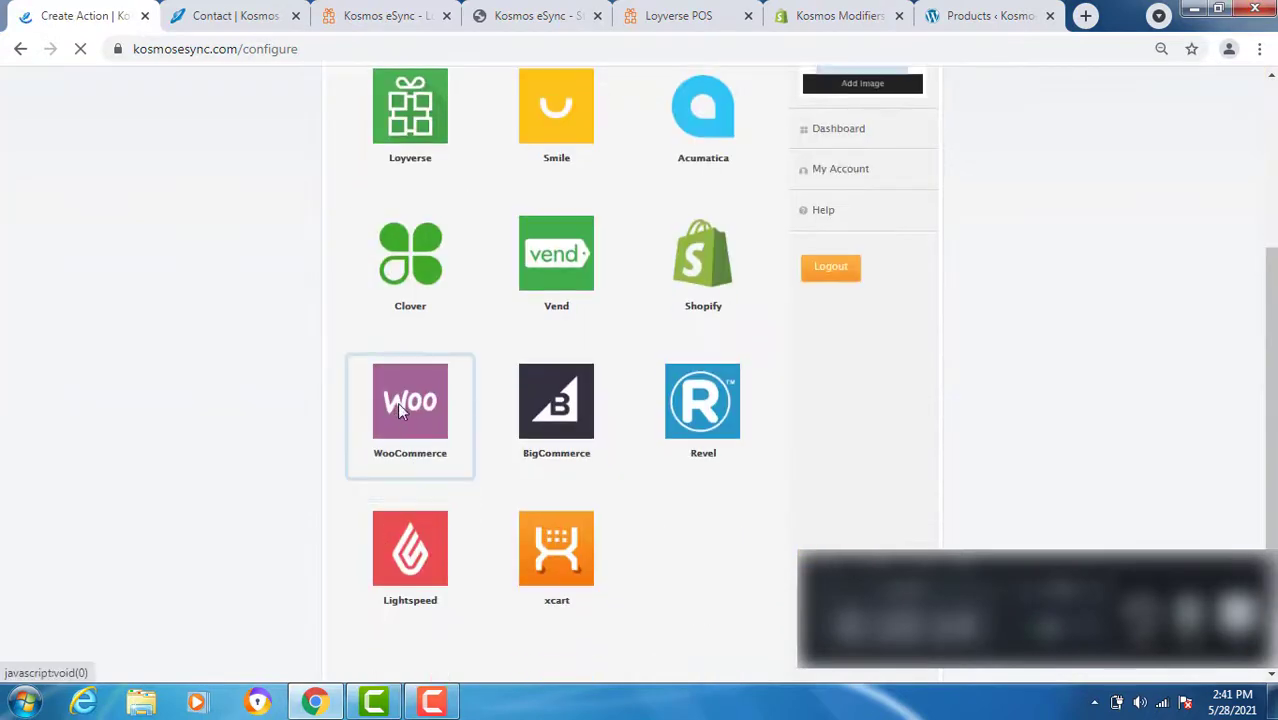
click(400, 400)
click(386, 516)
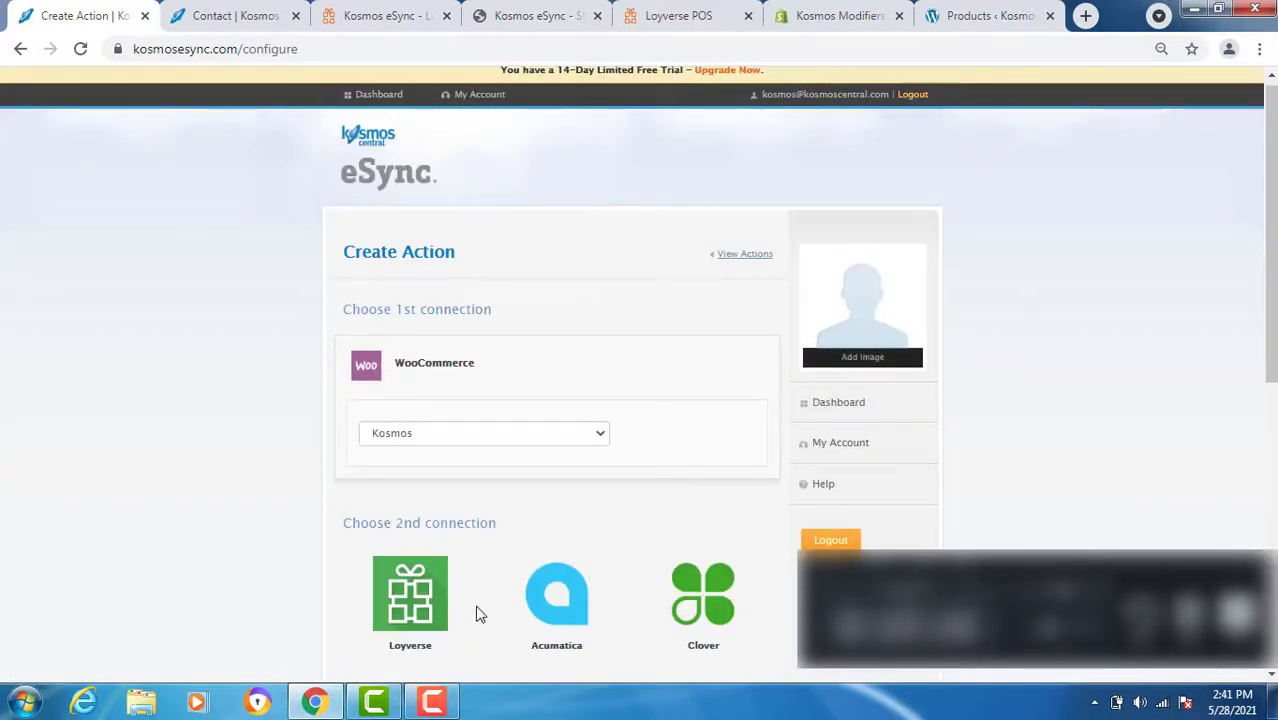
scroll(478, 614, down, 2)
click(393, 385)
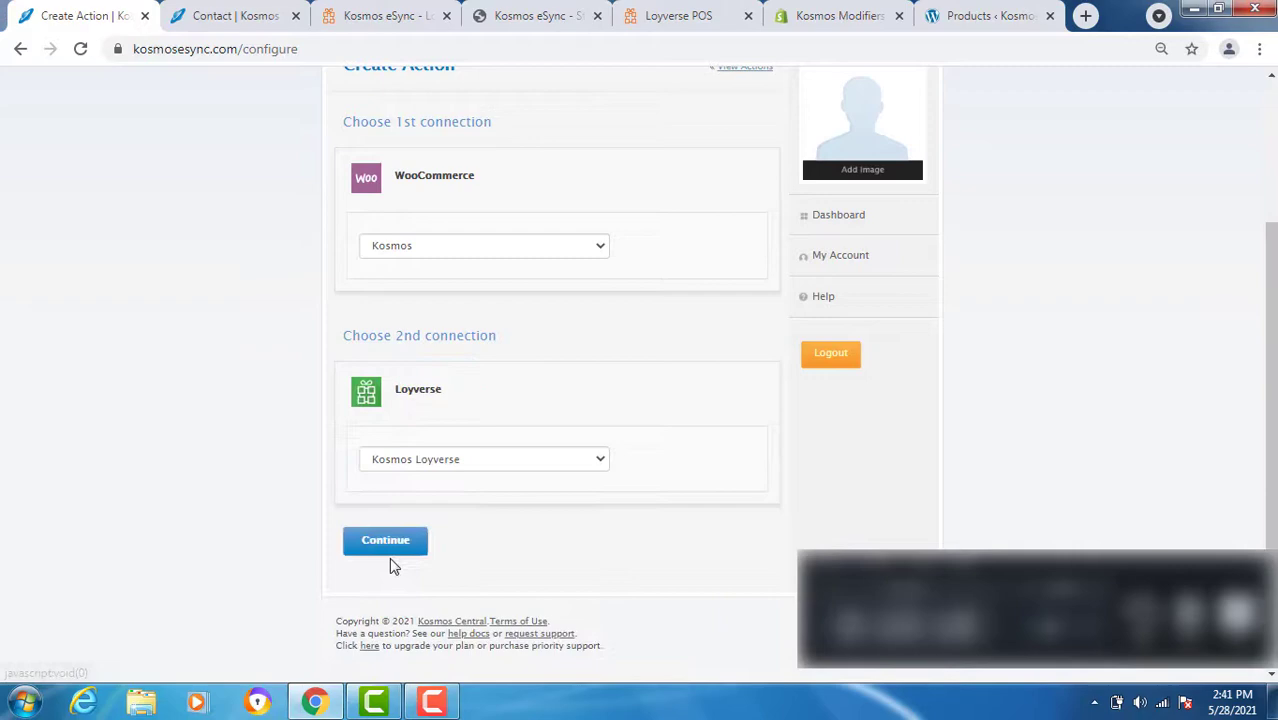
click(388, 548)
- Choose 'send inventory levels for standard items to Woocommerce' and save the action
scroll(294, 545, down, 5)
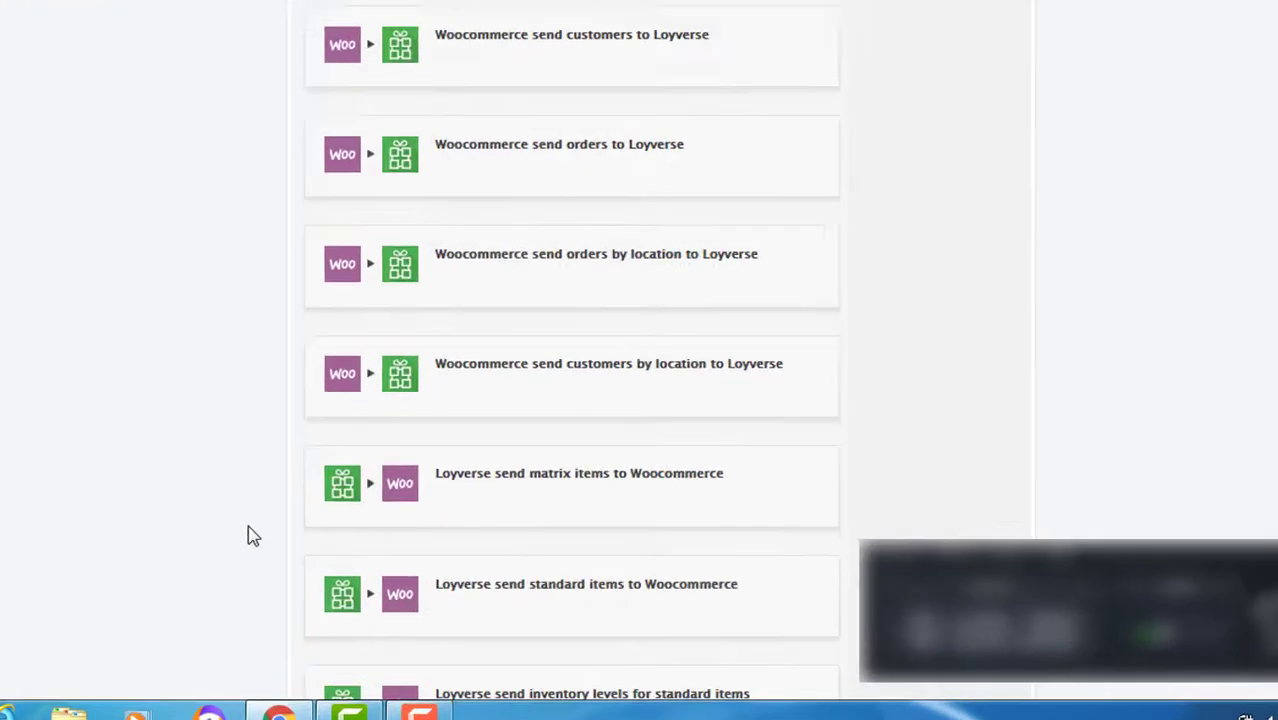
scroll(250, 535, down, 2)
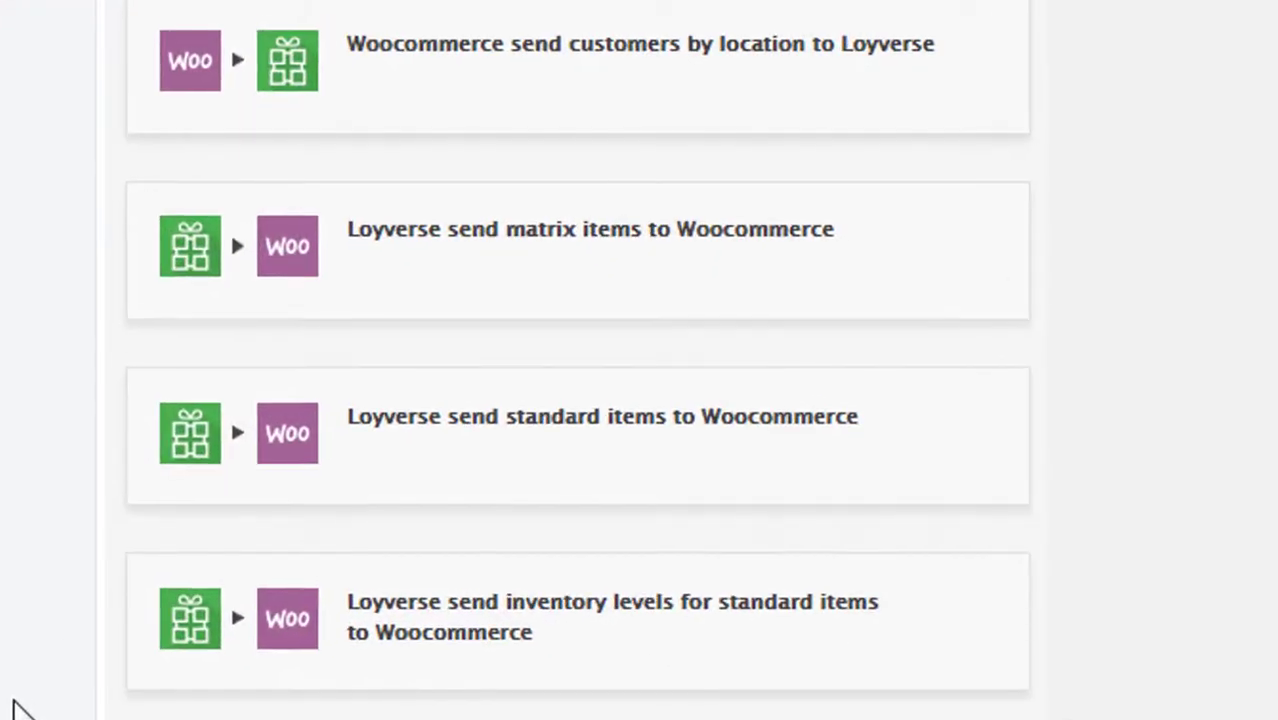
scroll(562, 513, down, 3)
click(568, 371)
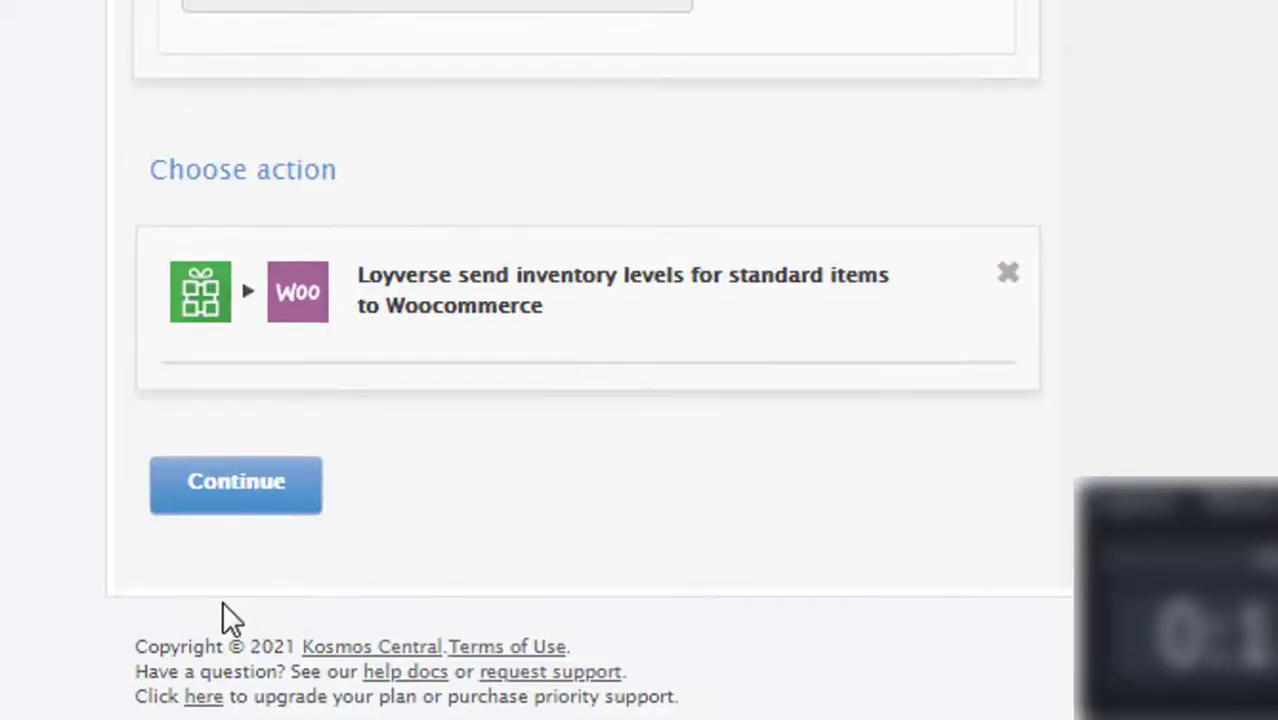
click(232, 503)
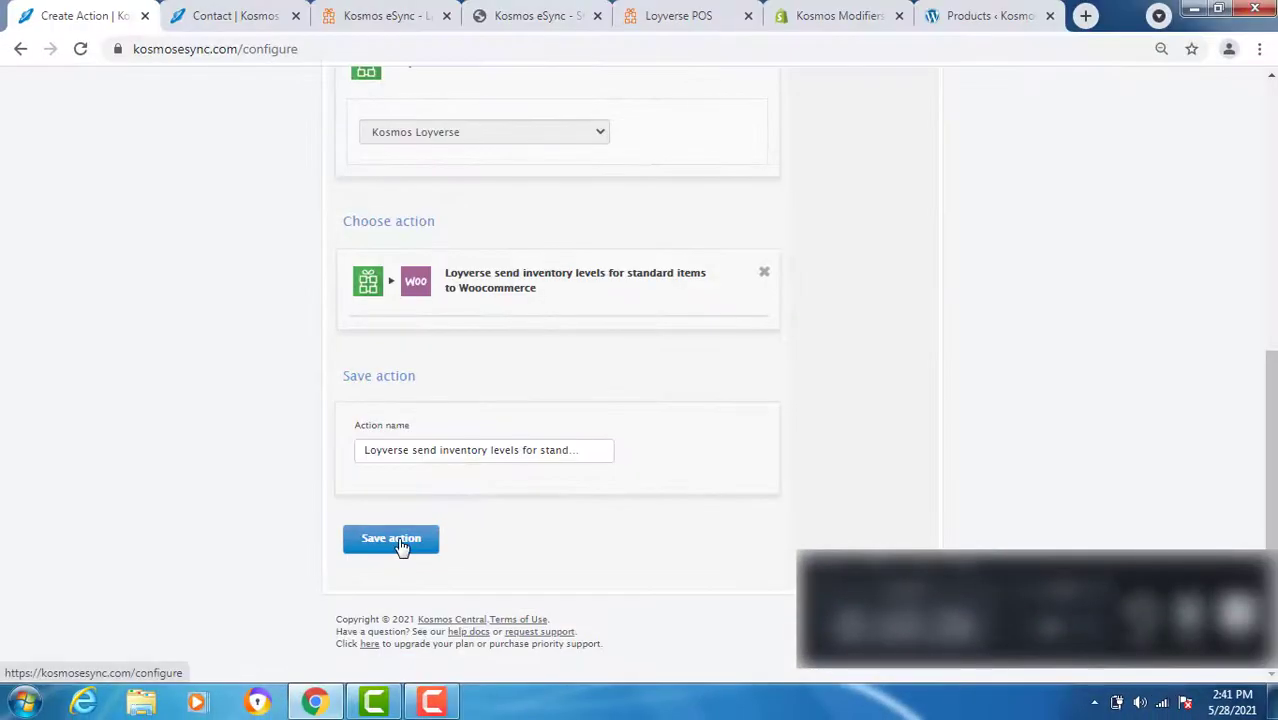
click(400, 540)
click(448, 326)
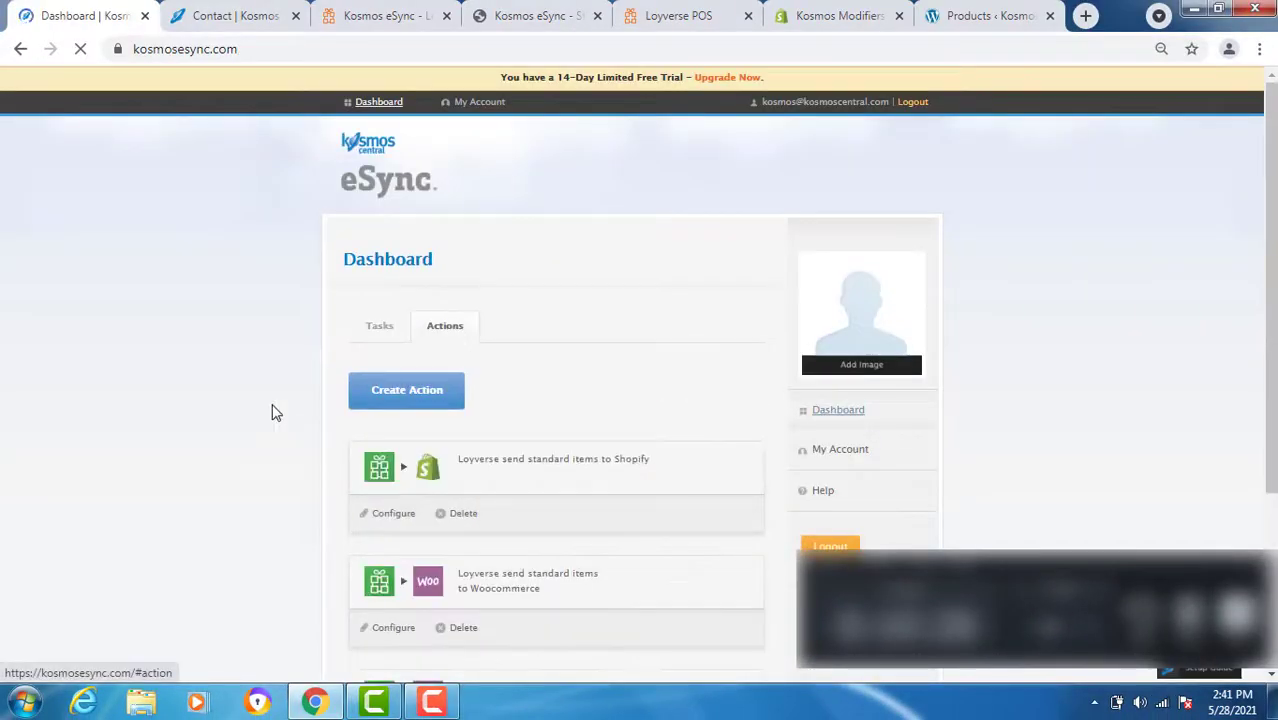
scroll(276, 413, down, 3)
- Give the inventory action a 26 May 2021 update cutoff and the pasted Store ID, then save its Loyverse settings
click(382, 485)
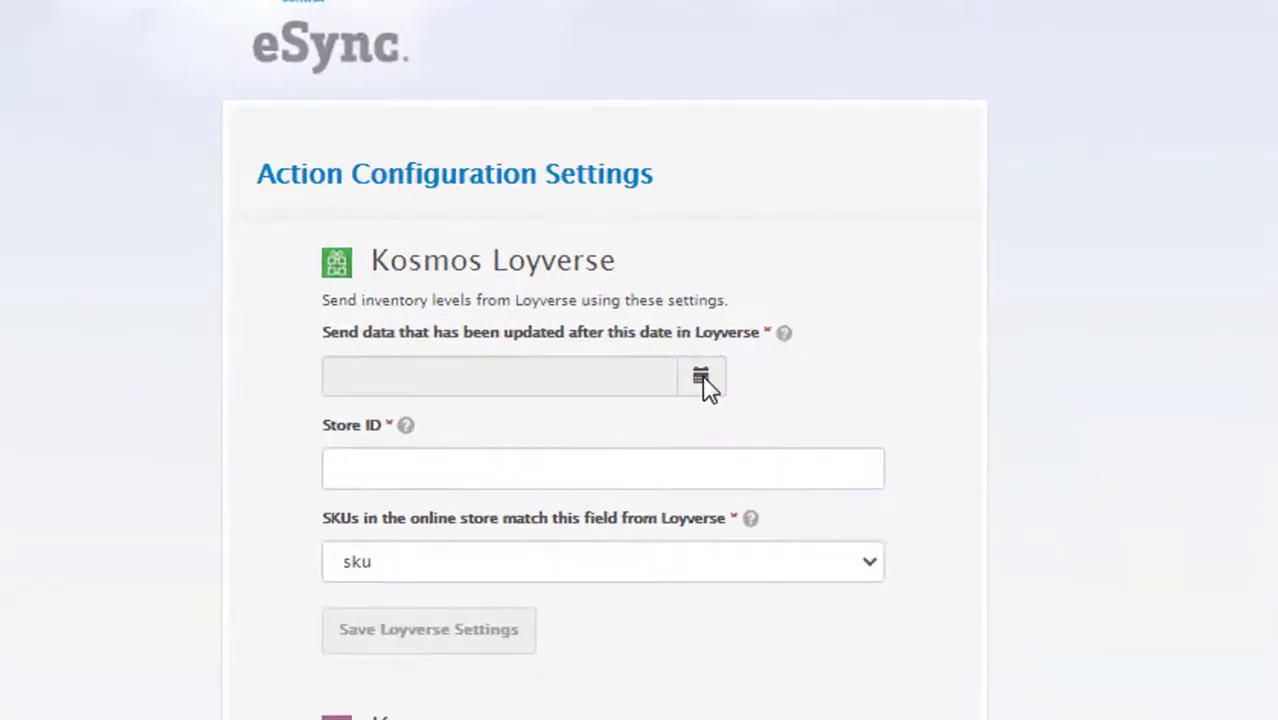
click(703, 380)
click(812, 652)
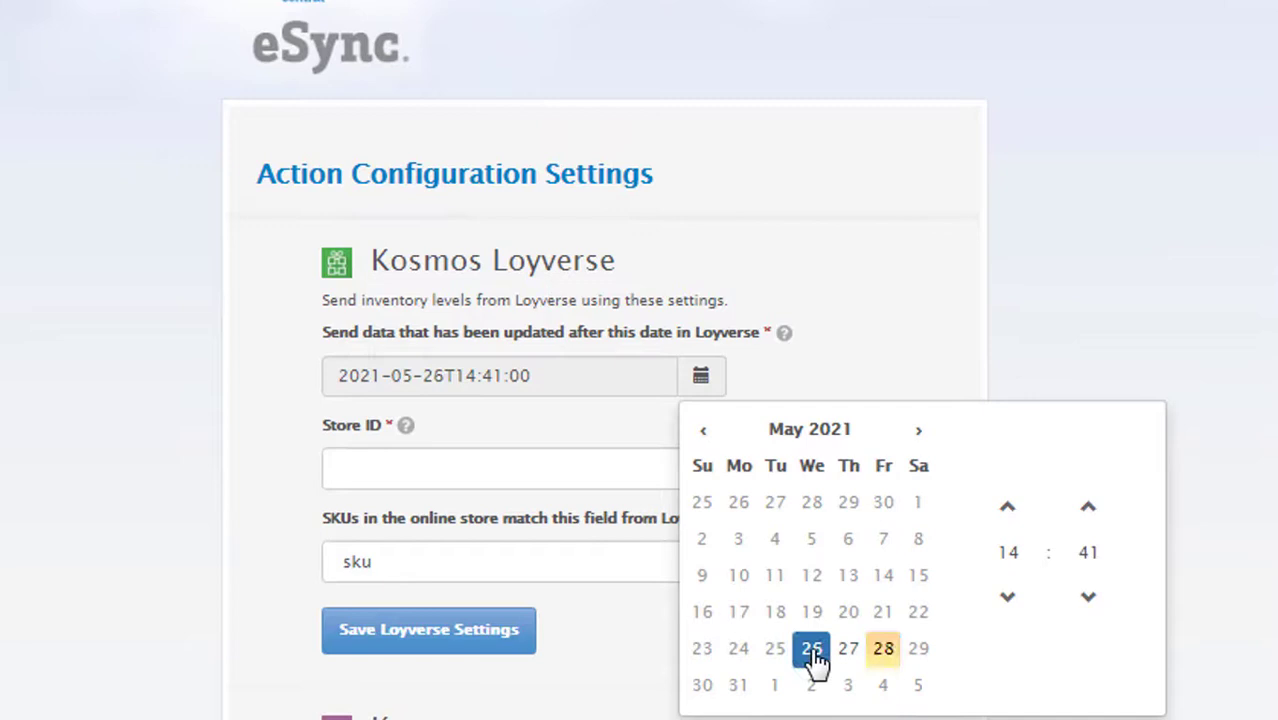
click(388, 462)
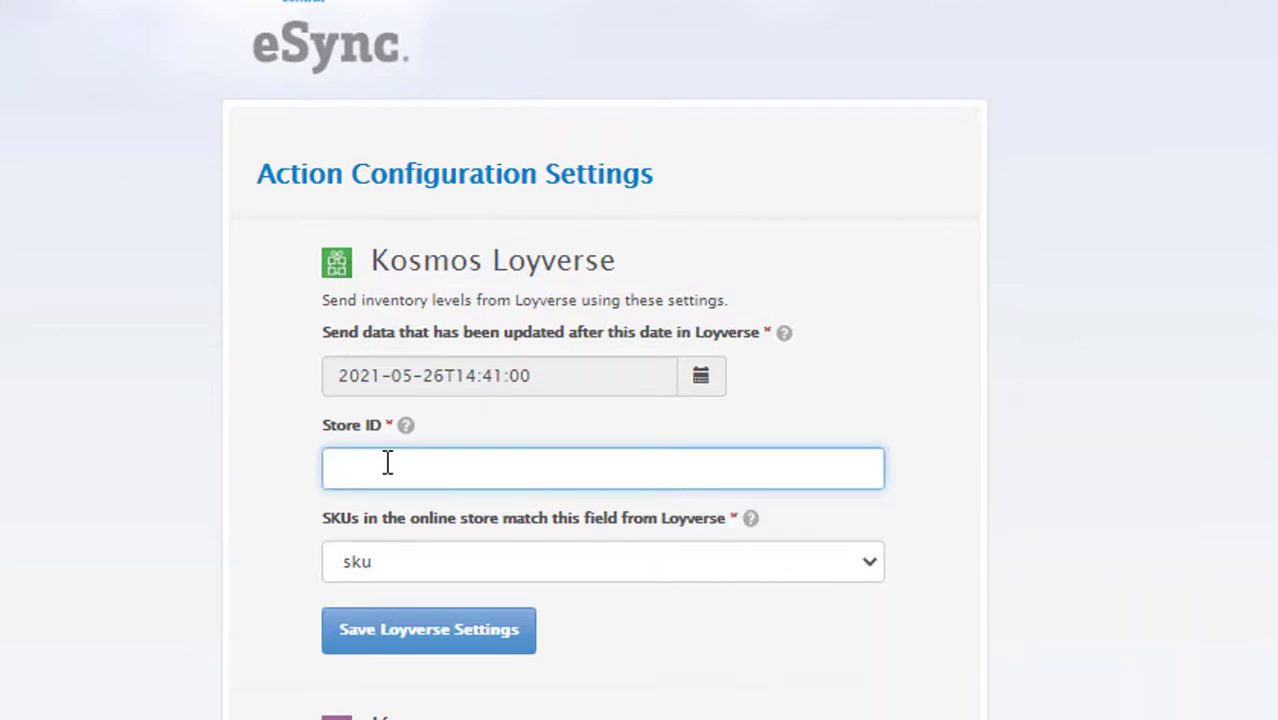
mouse_move(405, 425)
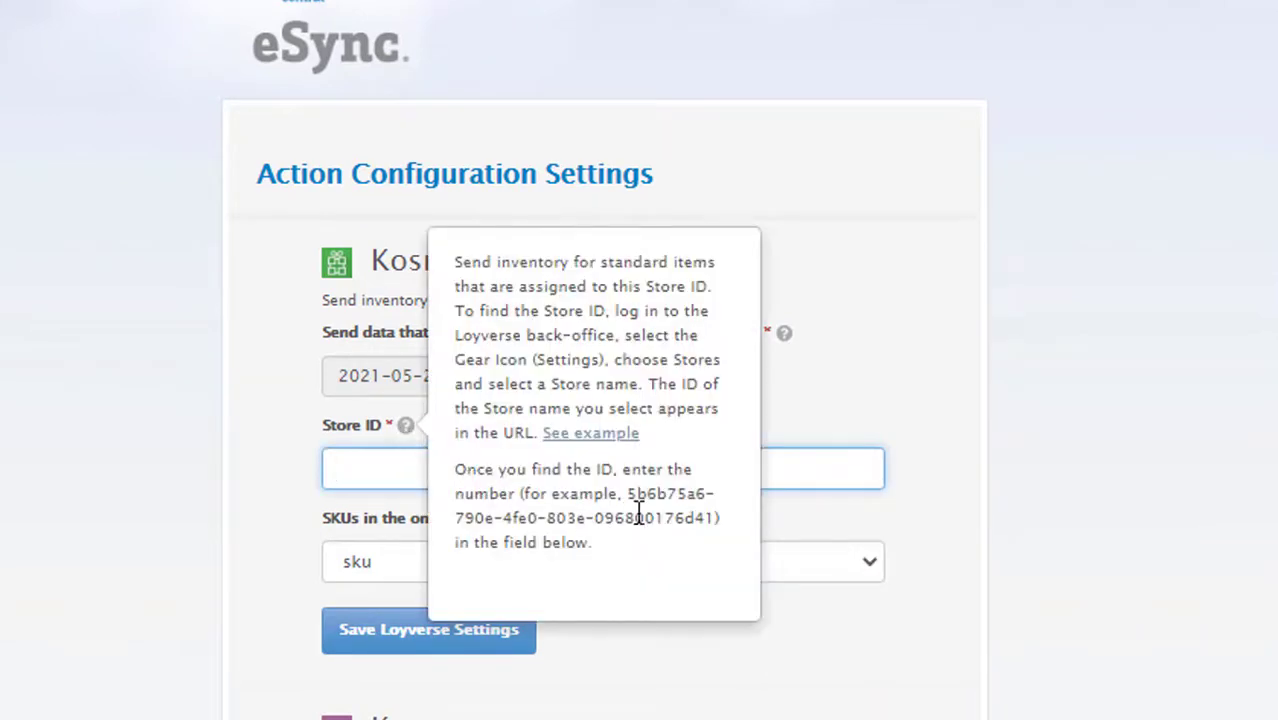
text(5b6b75a6-790e-4fe0-803e-096800176d41)
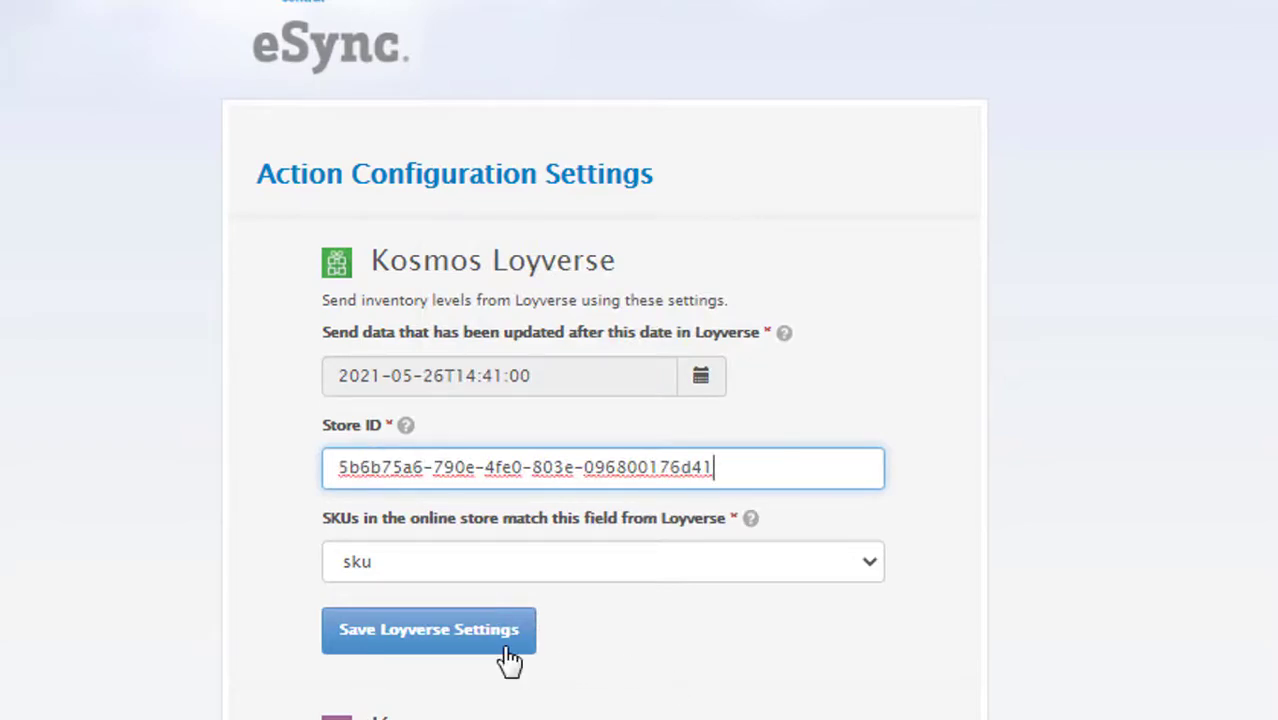
click(360, 632)
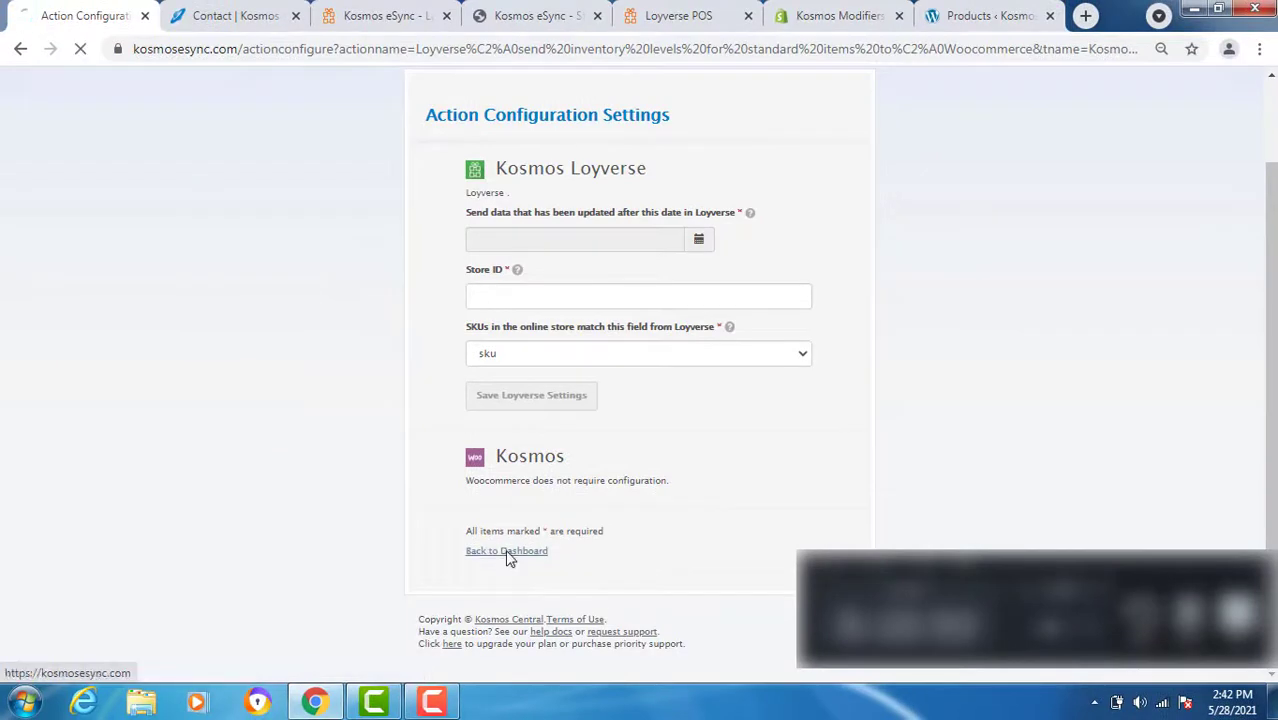
- Start a new task from the dashboard and add the Loyverse inventory-levels action to it
click(507, 553)
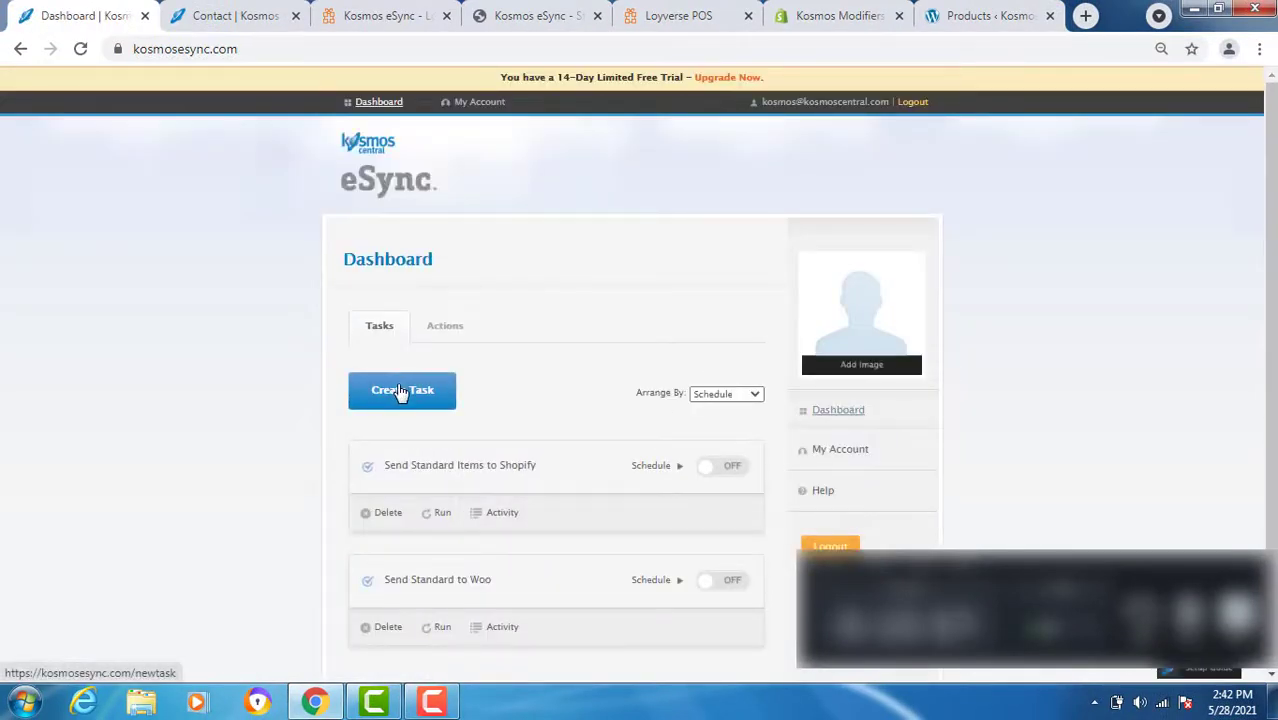
click(400, 391)
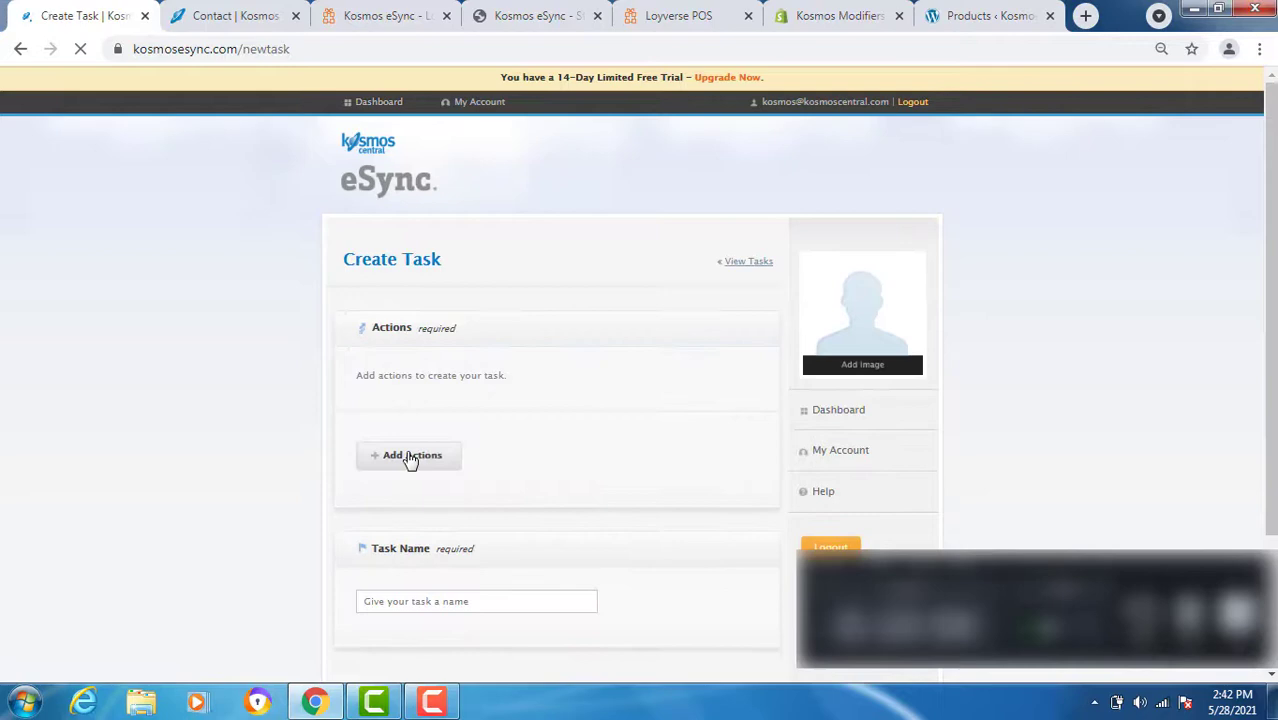
click(410, 457)
click(802, 422)
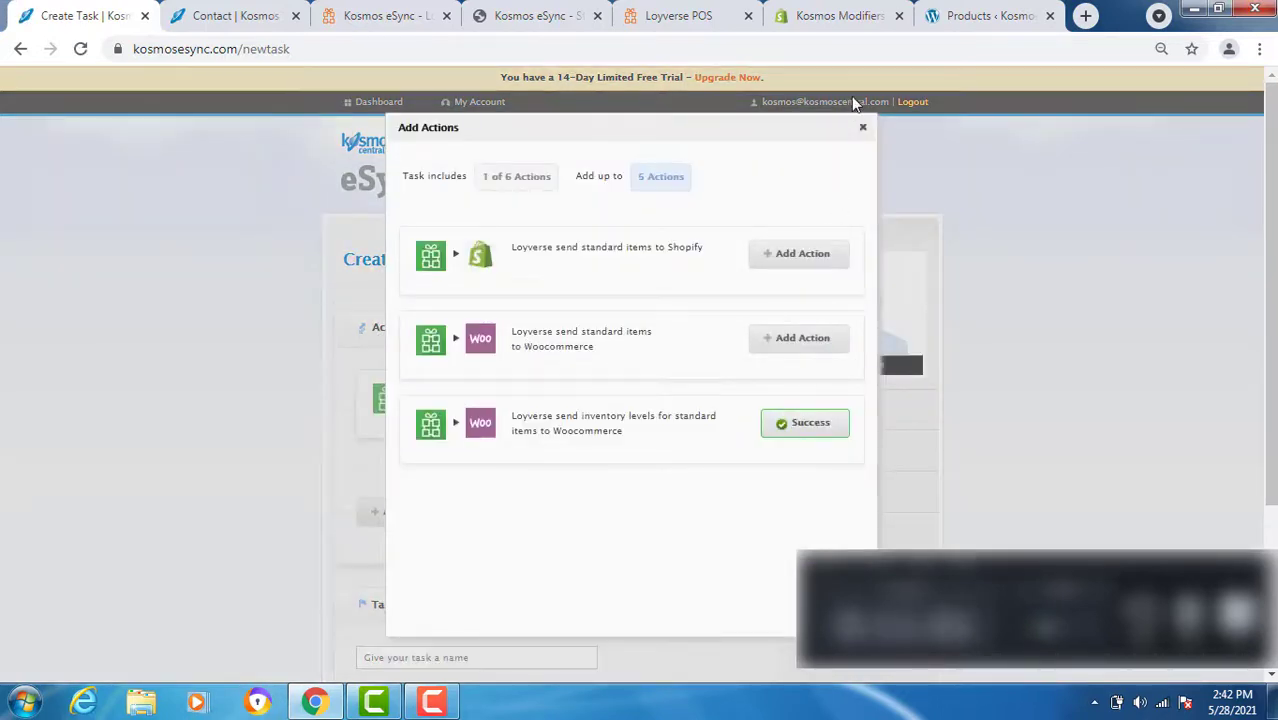
click(862, 127)
- Name the task 'Send Standard Inventory to Woo' and save it
scroll(518, 566, down, 3)
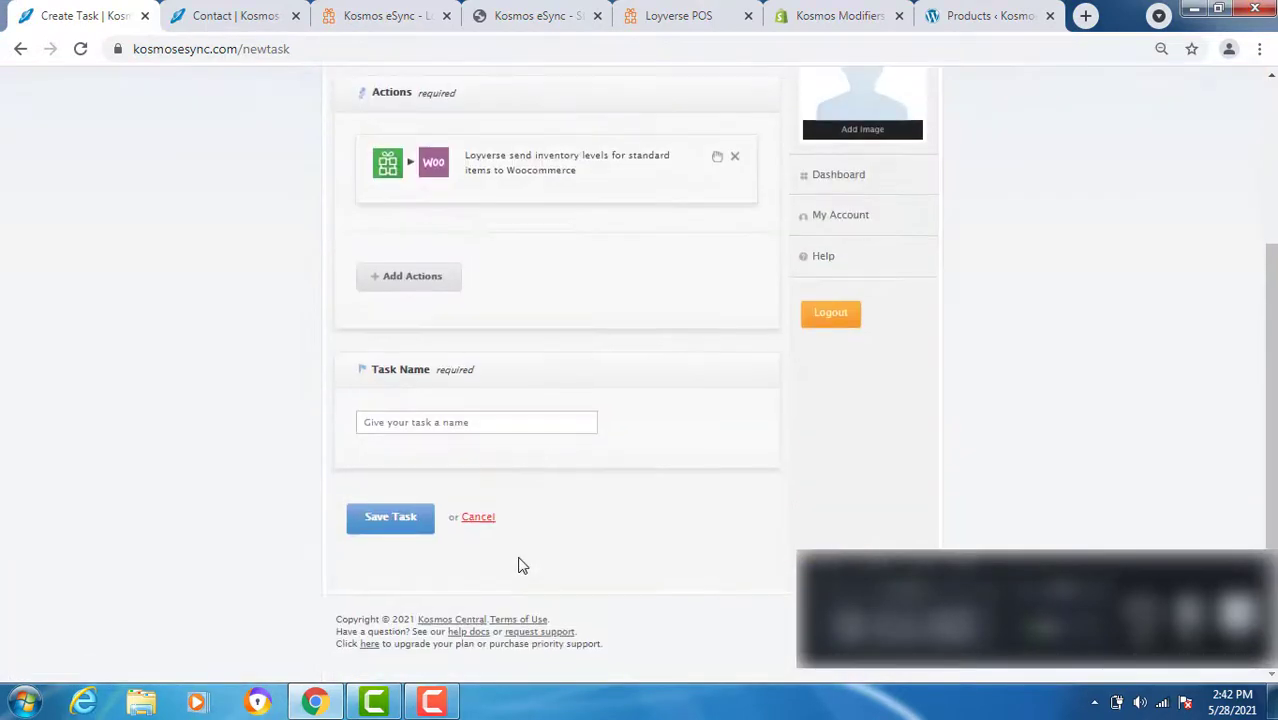
click(461, 422)
text(Send Standard Inventory to Woo)
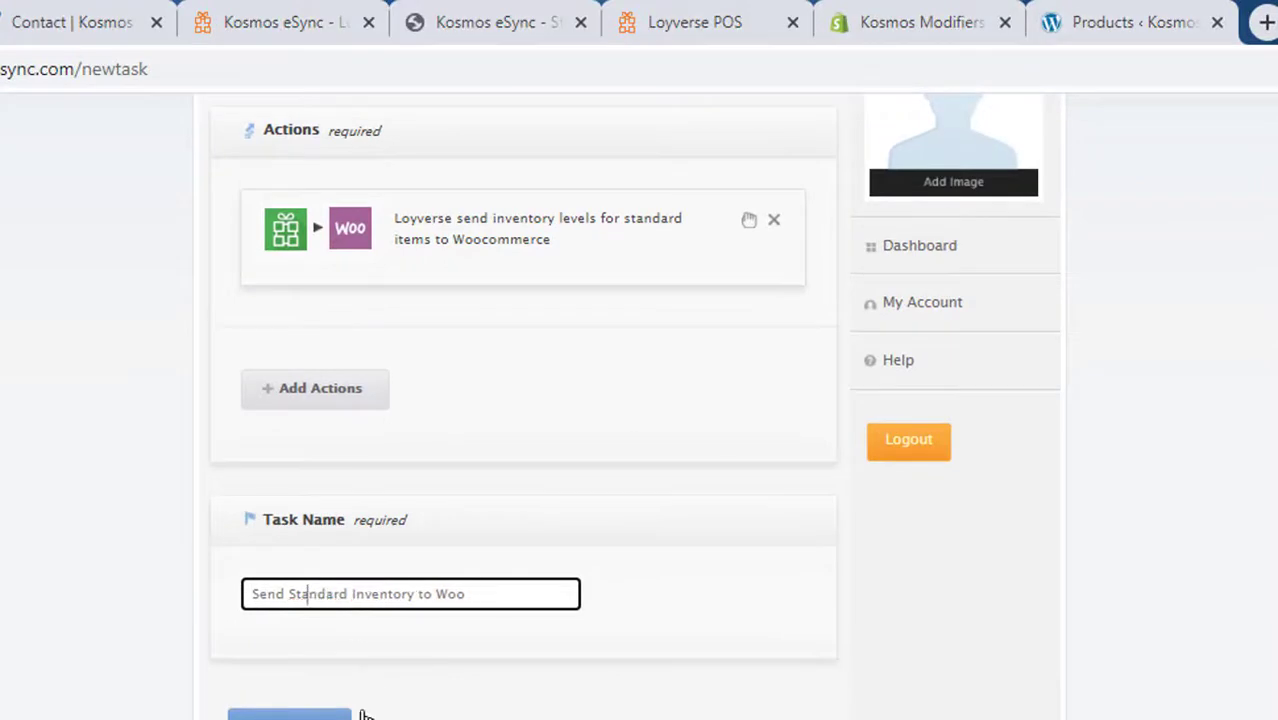
click(289, 714)
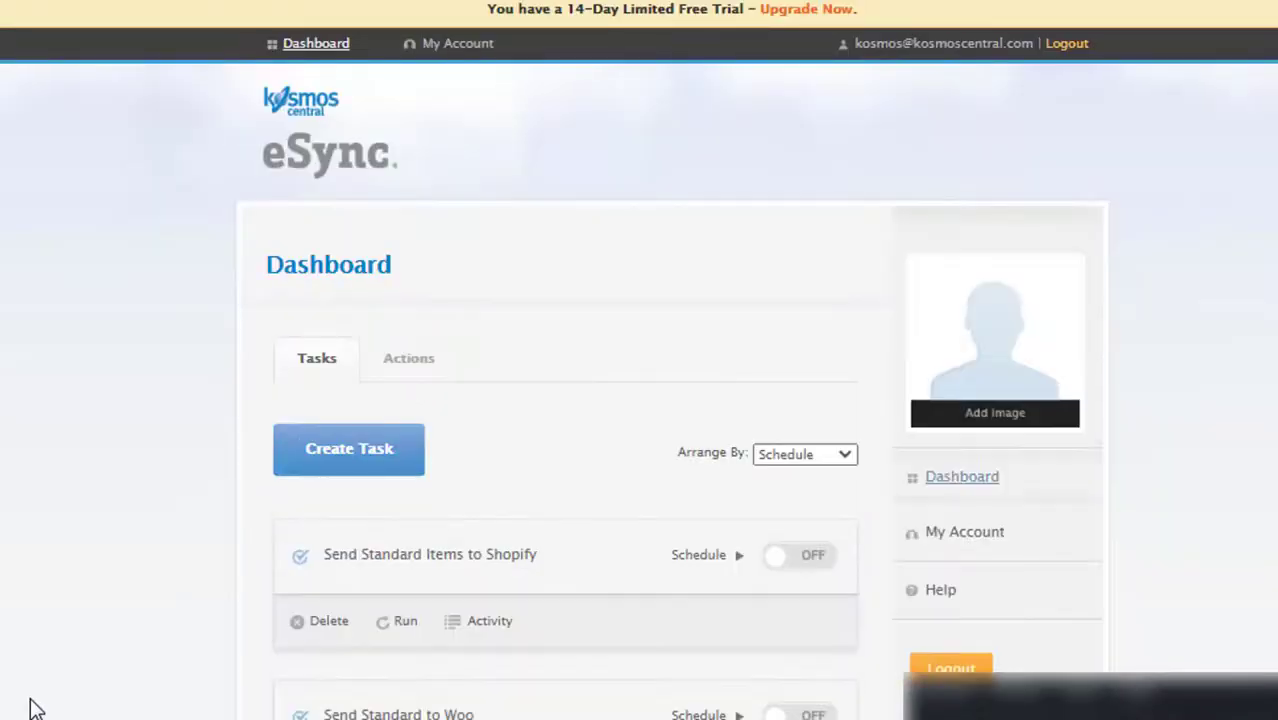
- Run the 'Send Standard Inventory to Woo' task and let it finish
scroll(35, 709, down, 3)
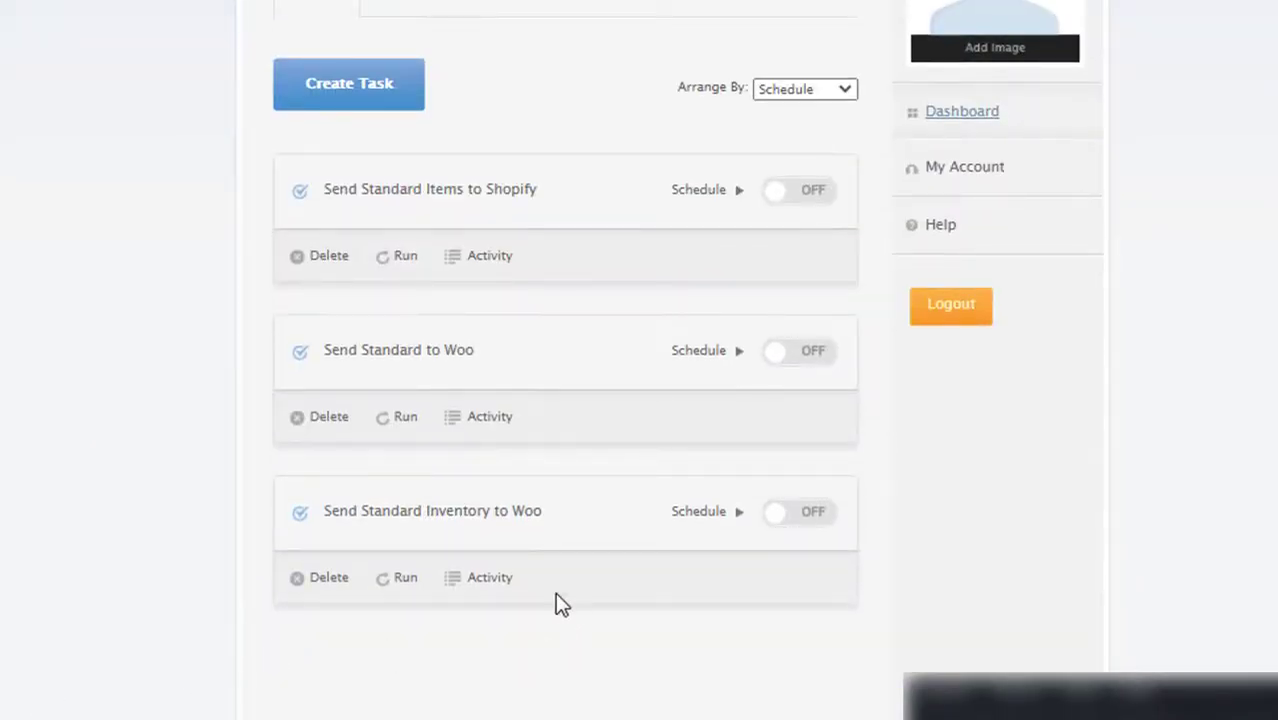
click(397, 582)
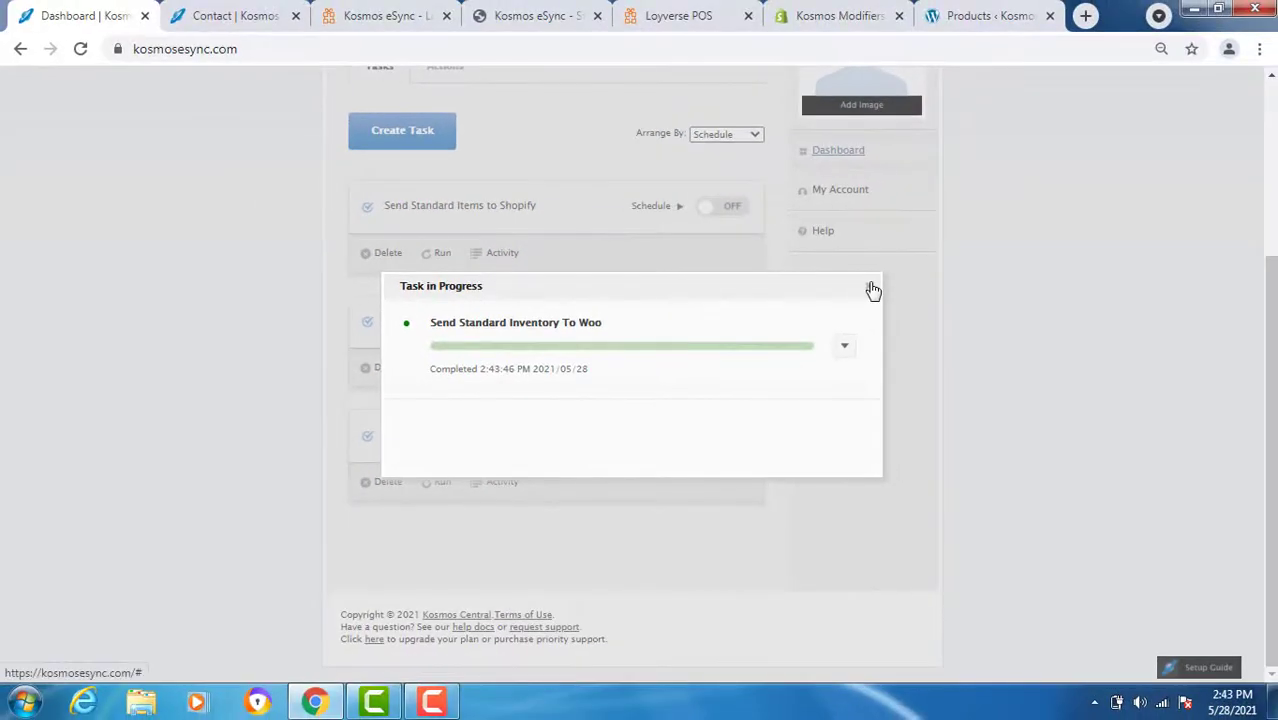
- Reload the WooCommerce products list to see Loyverse Standard in stock (8), and select Nike LE Hat's SKU 10010
click(872, 290)
click(975, 16)
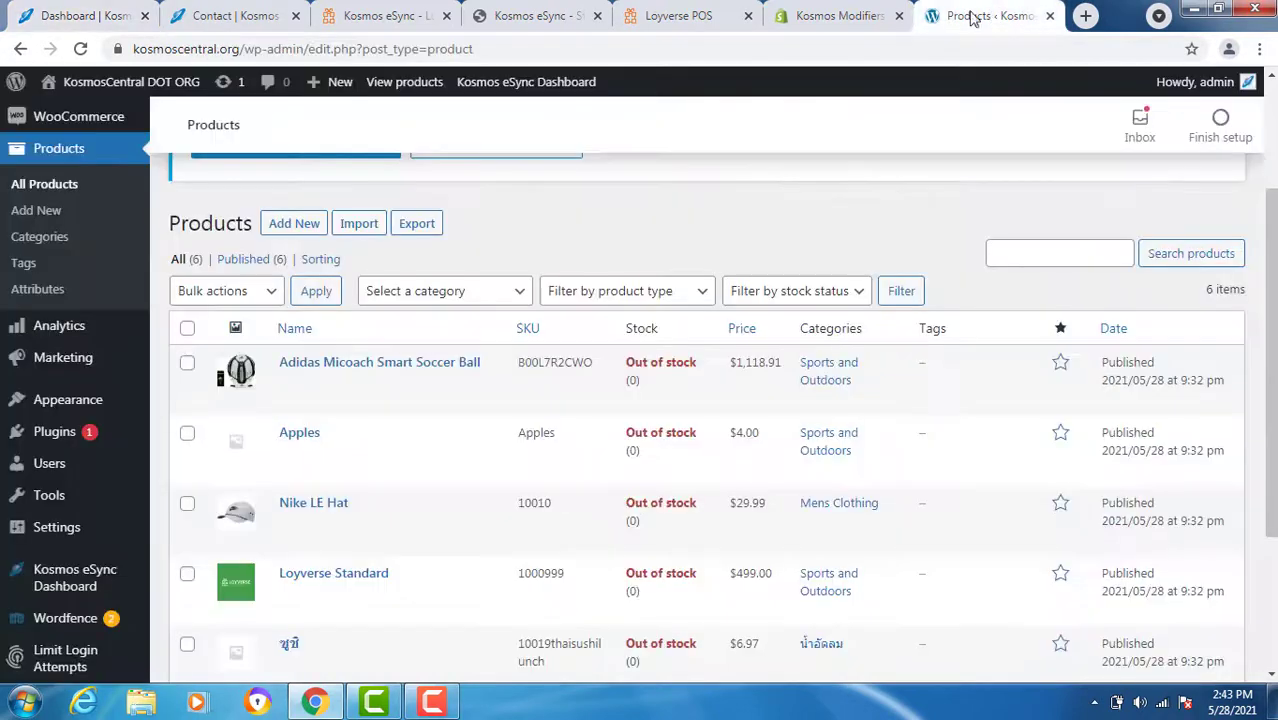
click(79, 48)
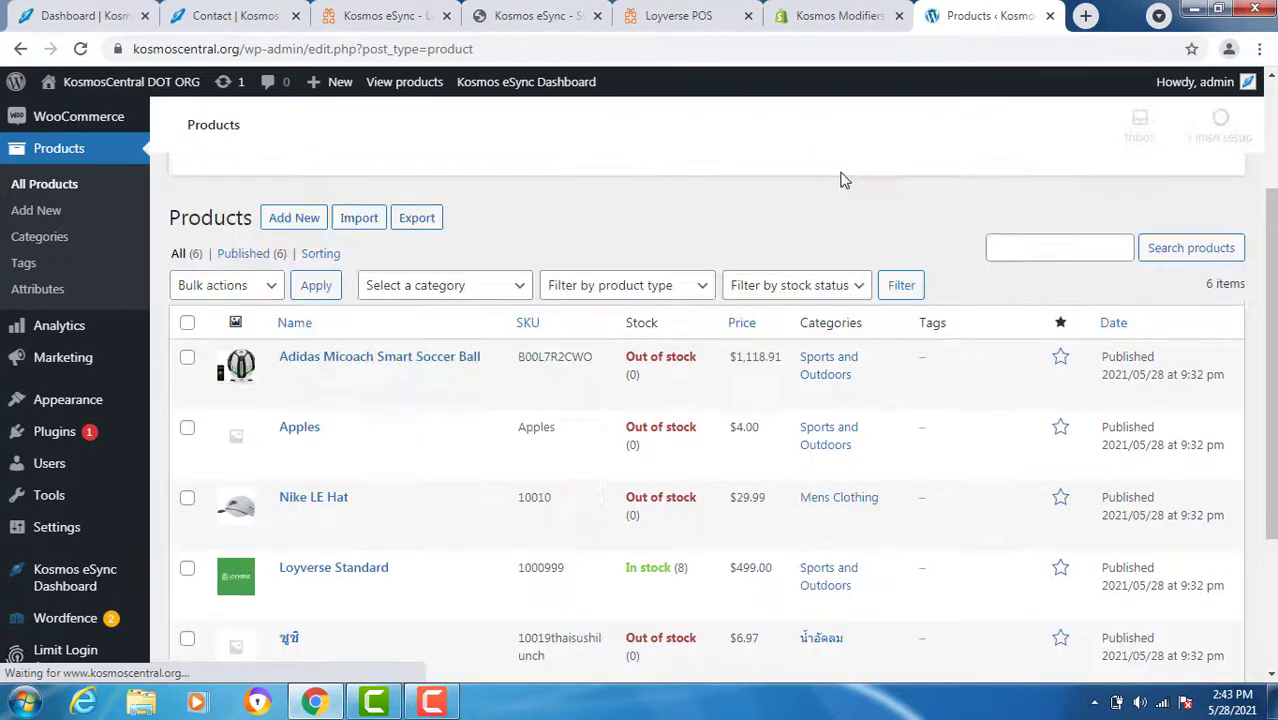
scroll(680, 545, down, 2)
scroll(680, 545, down, 1)
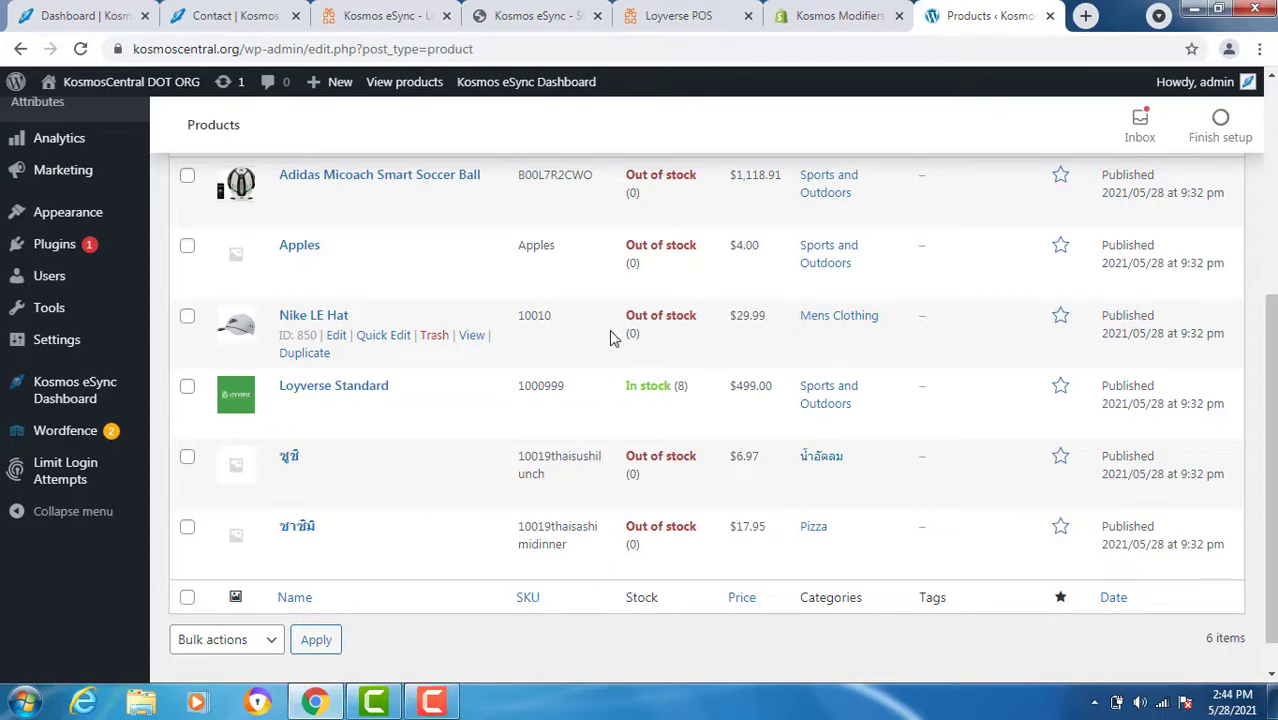
drag(560, 319, 520, 331)
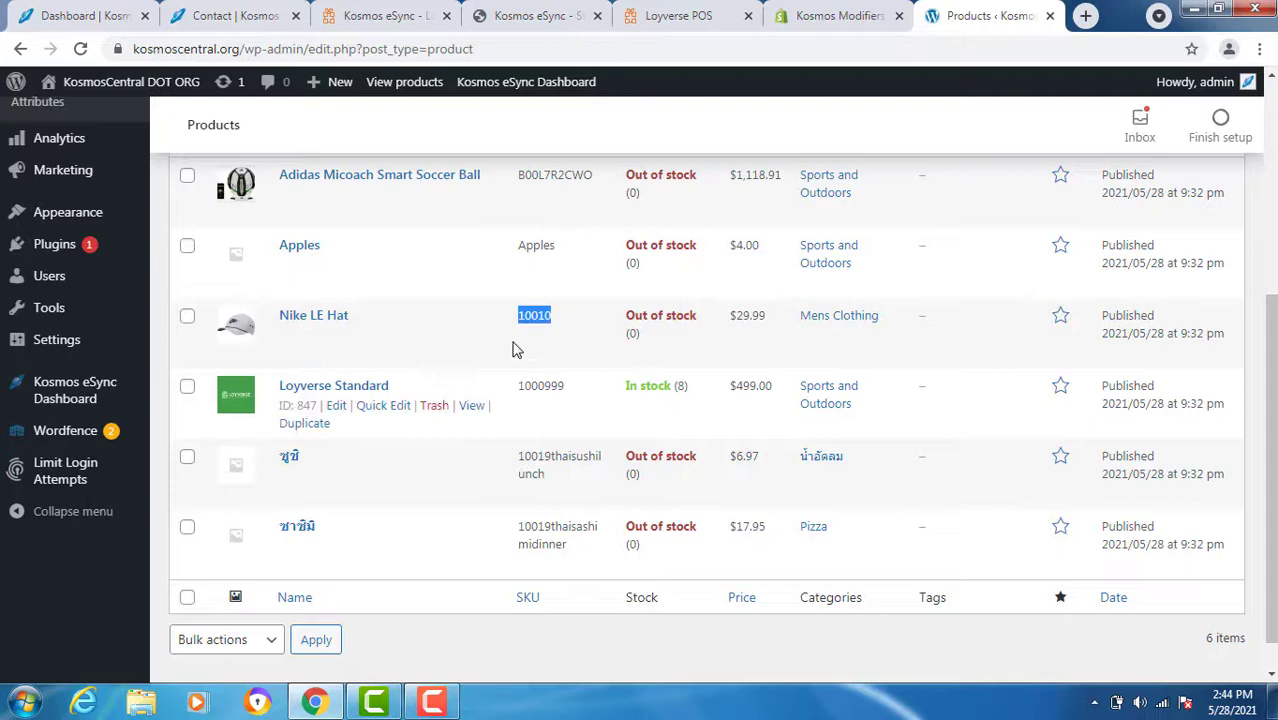
- Change the SKU 10010 hat's Portland stock from 850 to 851 in Loyverse, then rerun the inventory sync
click(677, 20)
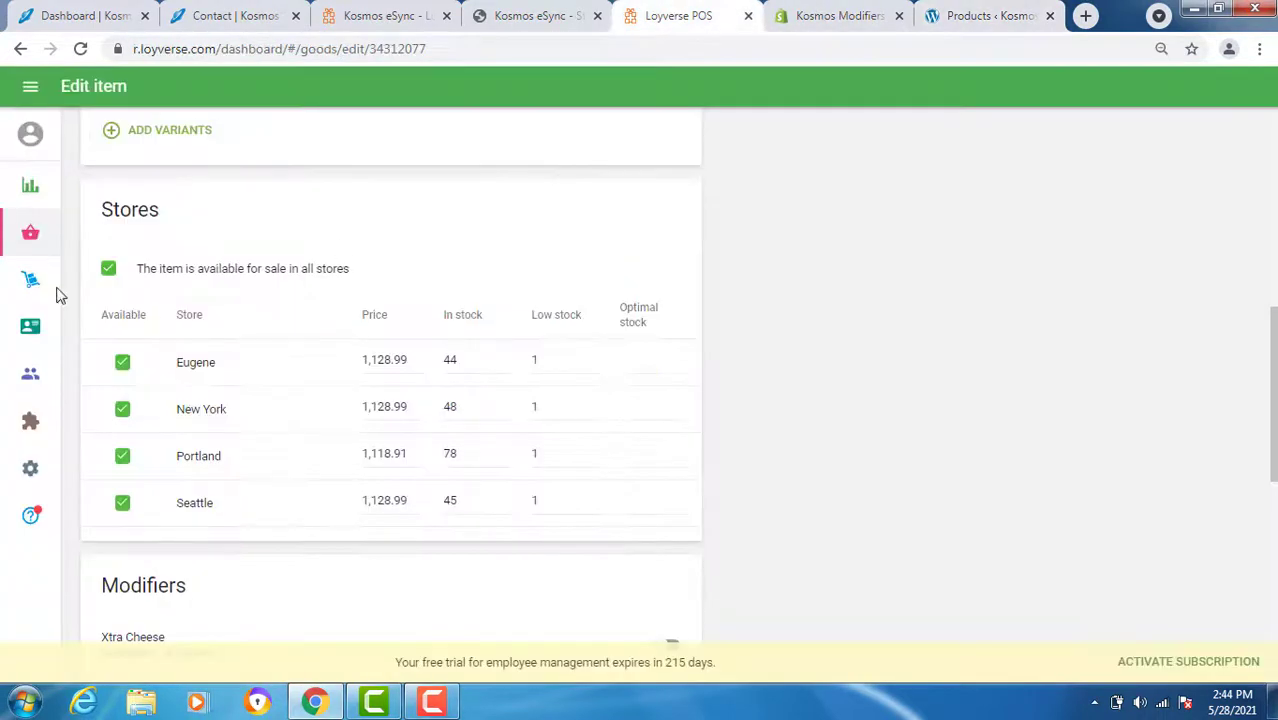
mouse_move(27, 234)
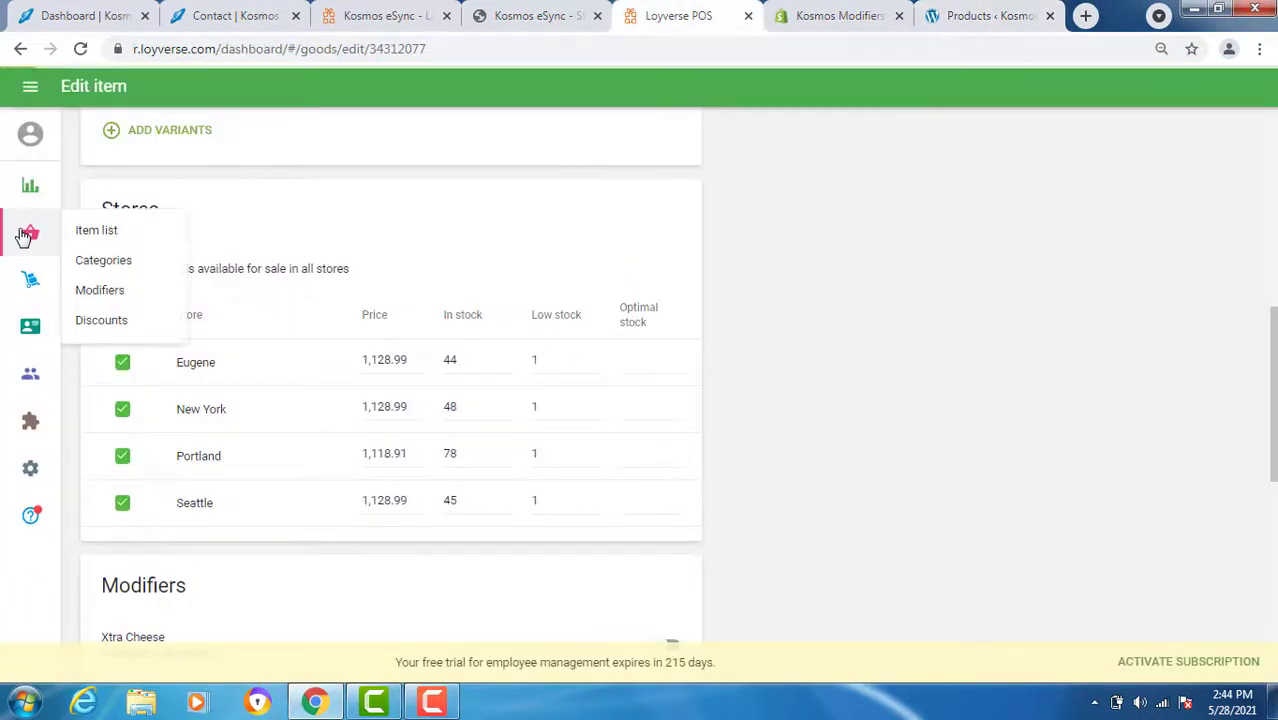
click(114, 233)
click(210, 405)
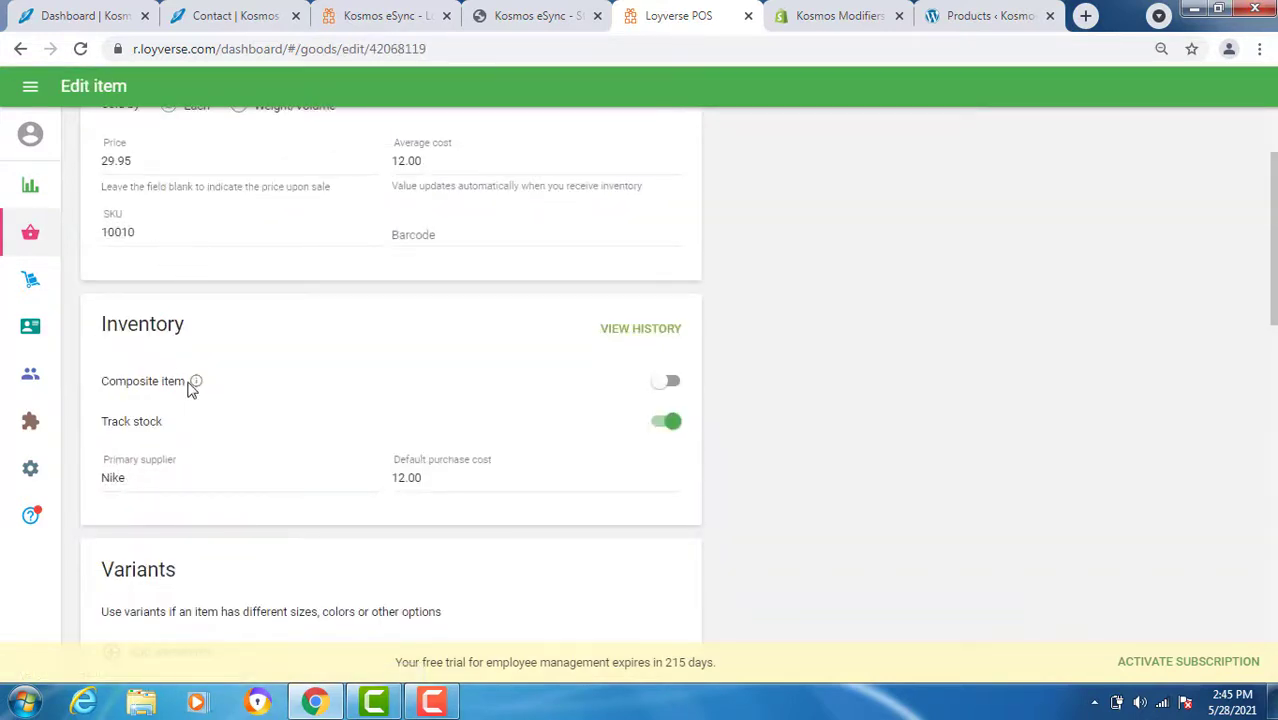
scroll(192, 389, down, 6)
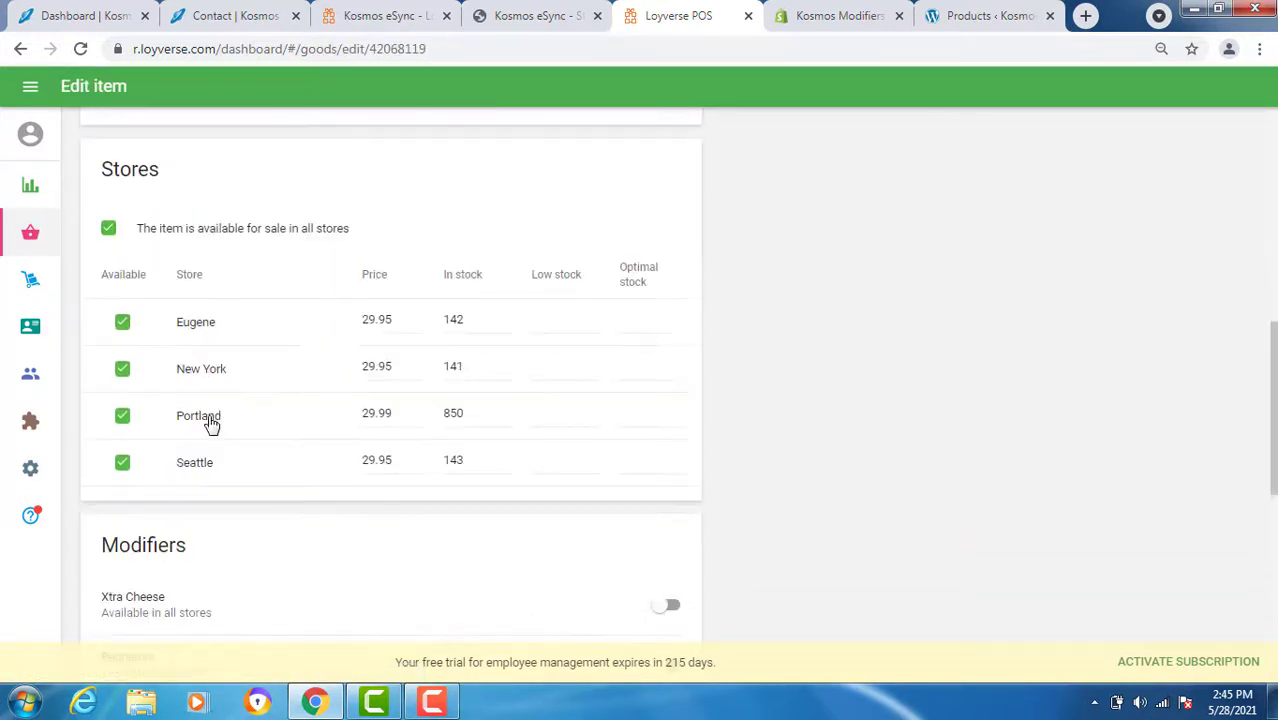
click(460, 418)
key(BackSpace)
text(1)
click(465, 460)
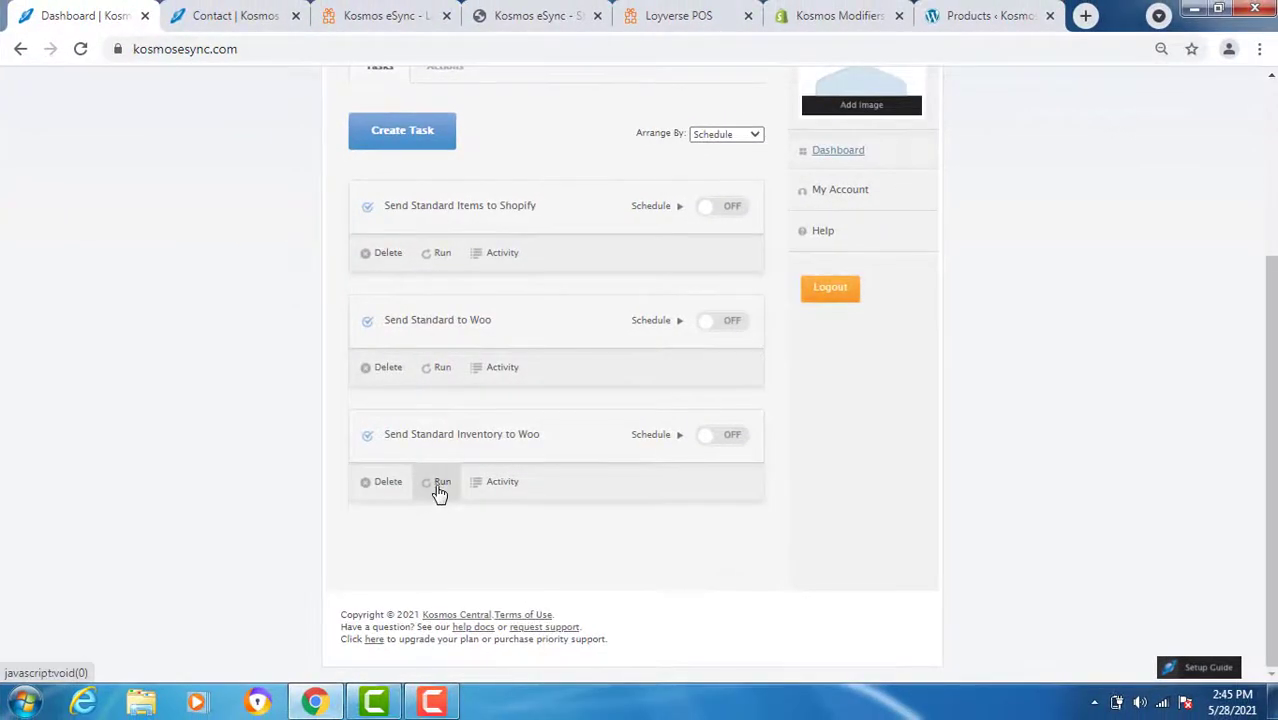
click(440, 485)
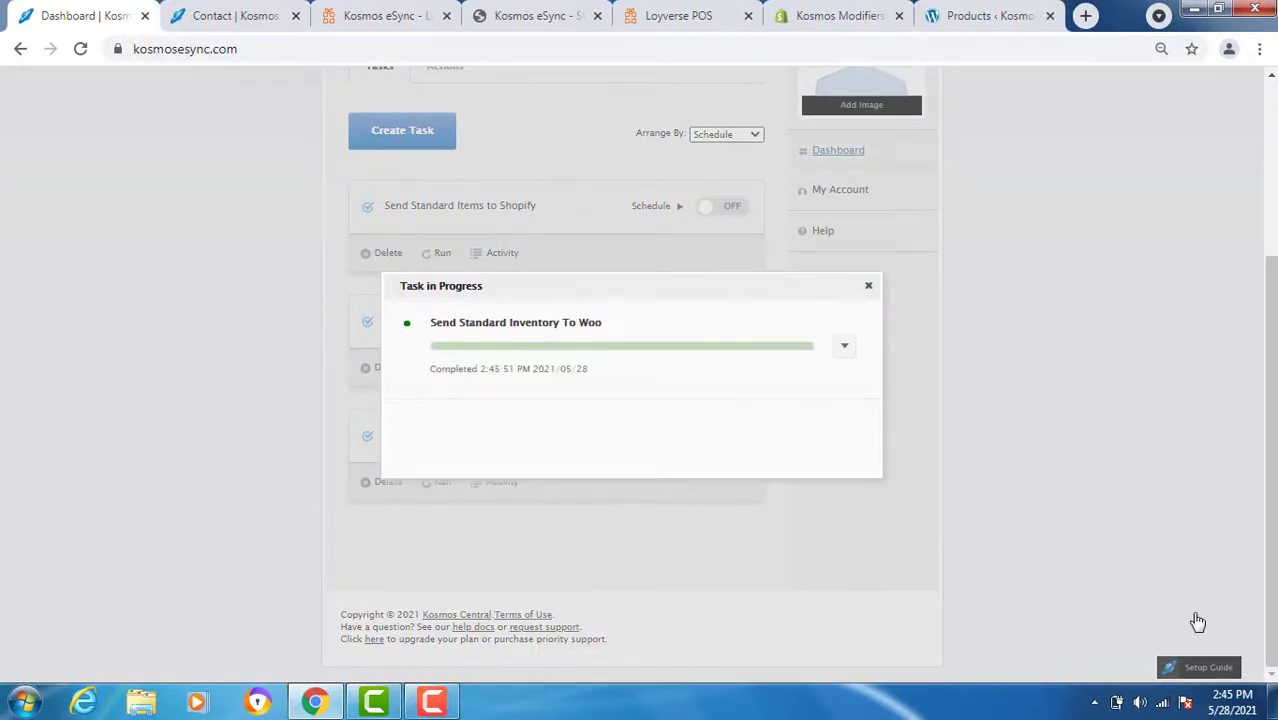
- Reload WooCommerce products to confirm Nike LE Hat shows In stock (851), then return to Loyverse
click(967, 16)
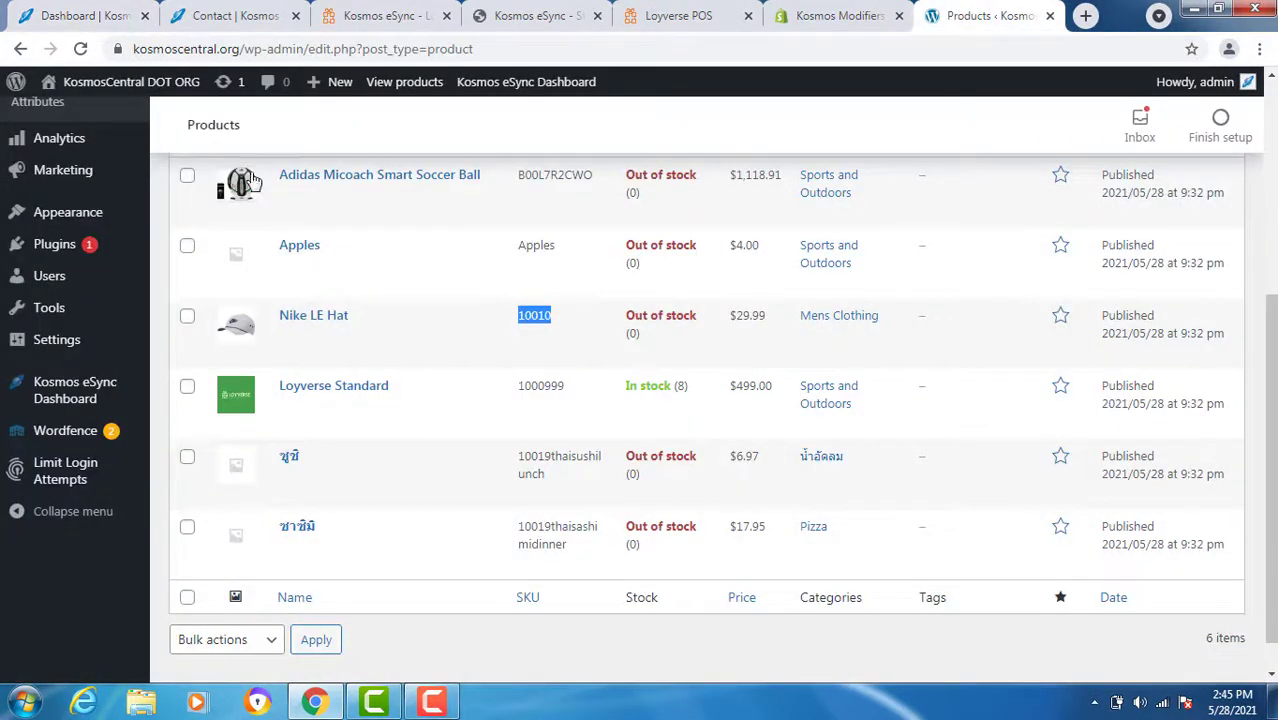
click(80, 49)
mouse_move(145, 238)
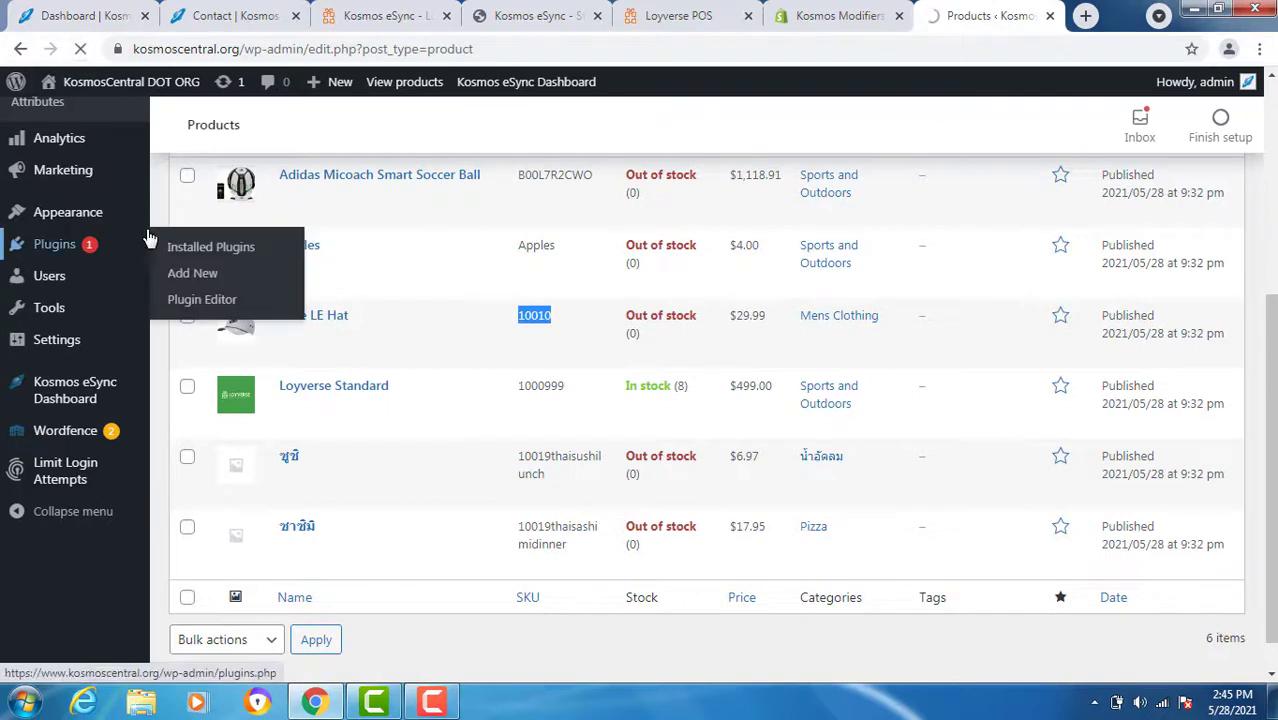
mouse_move(53, 100)
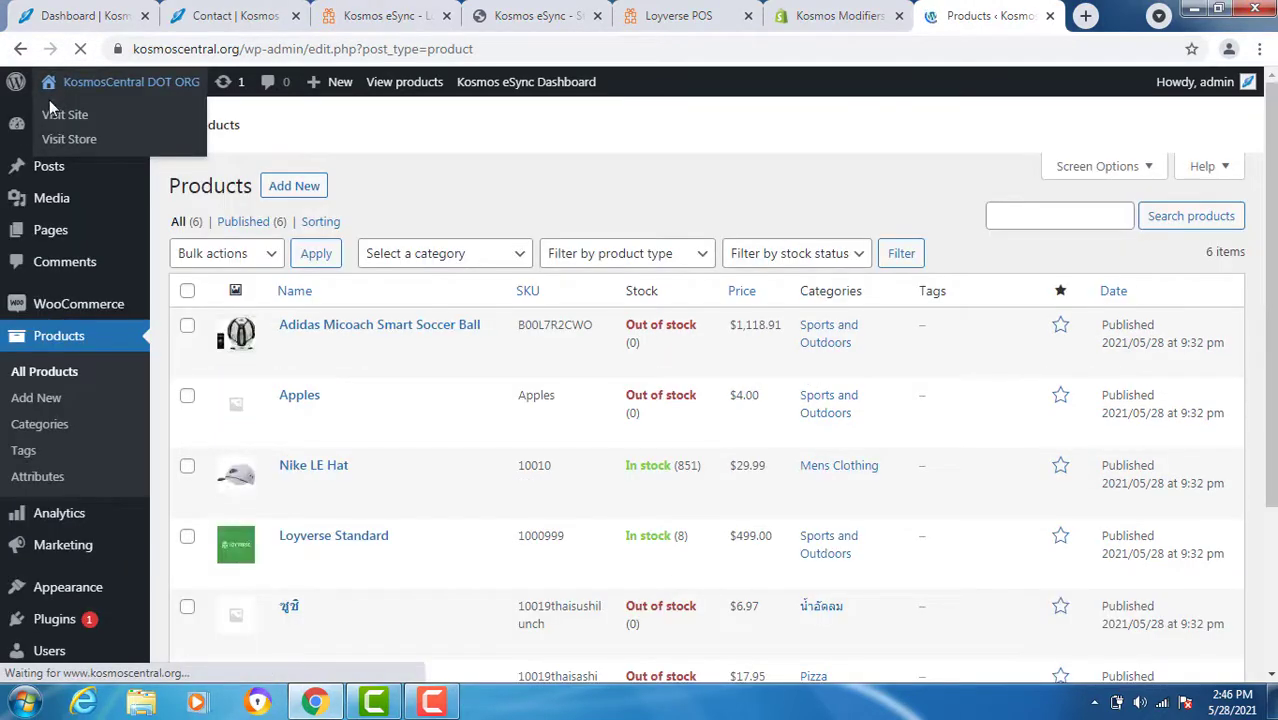
scroll(350, 515, down, 3)
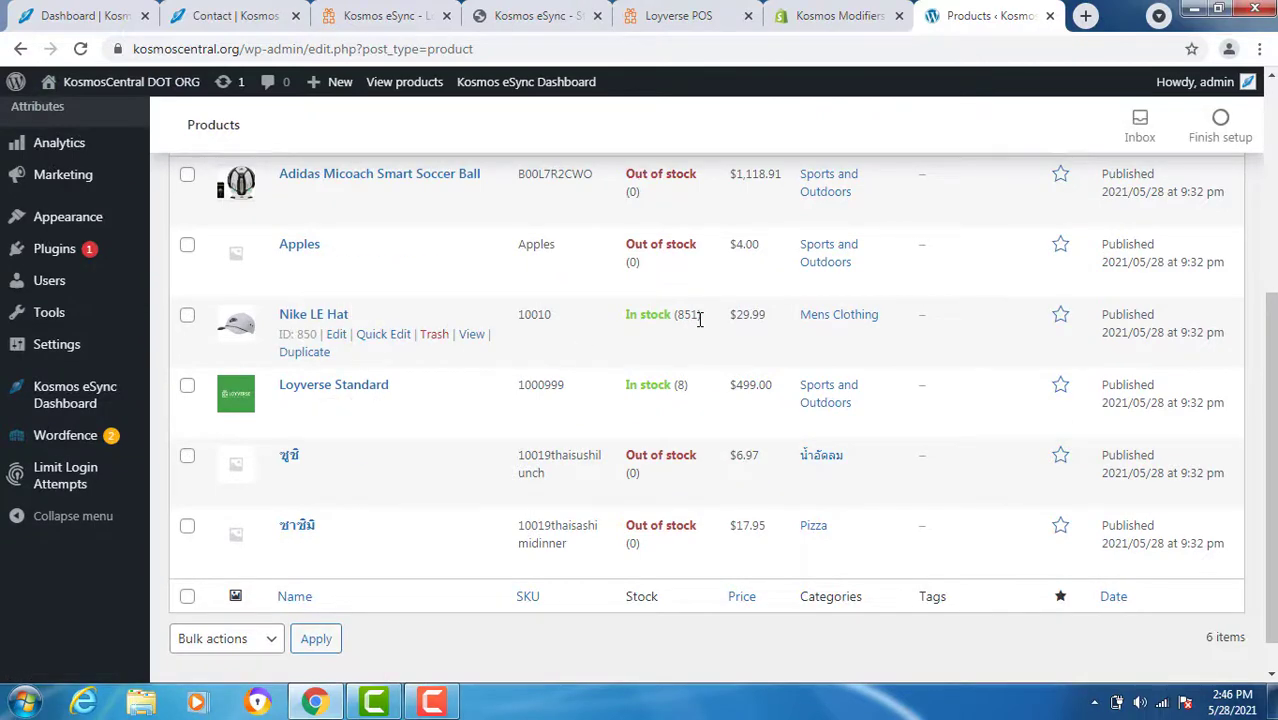
key(ctrl+5)
click(280, 424)
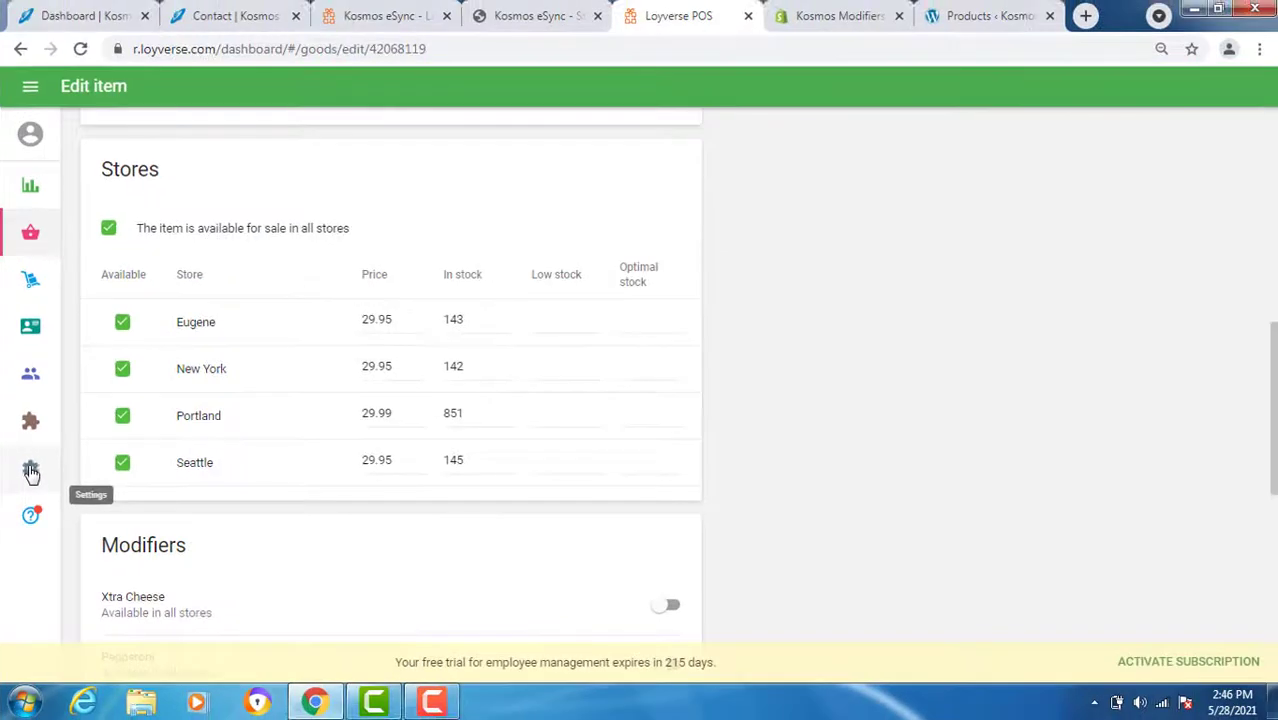
- Open the Portland store under Loyverse Settings > Stores and select its ID in the address bar
click(31, 471)
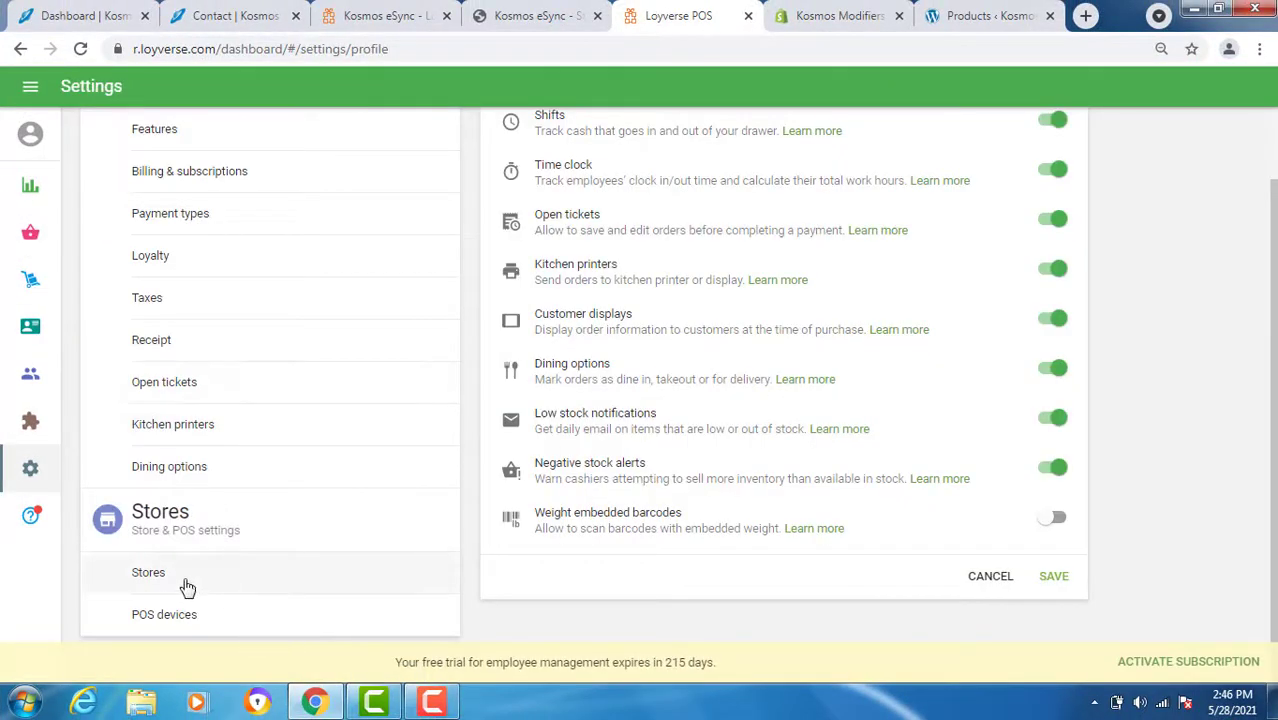
click(182, 580)
click(513, 280)
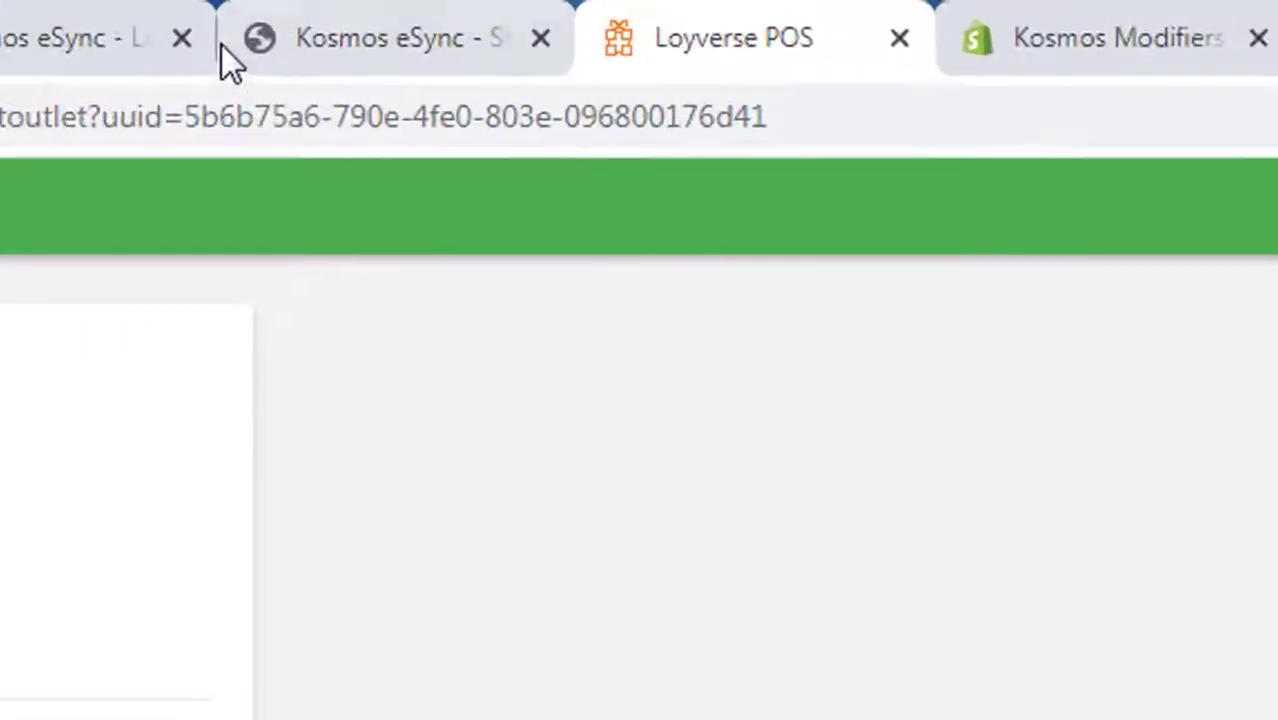
drag(190, 121, 770, 120)
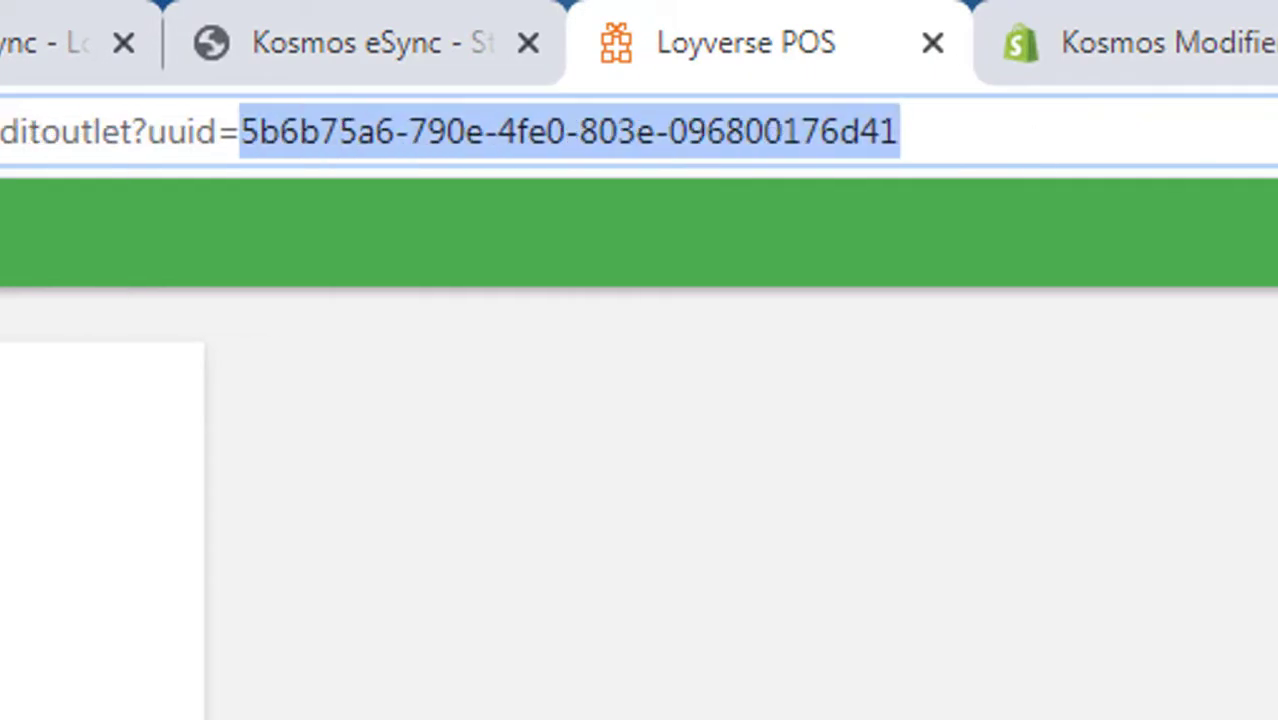
- Enter the Portland store ID into the inventory-levels action's Loyverse Store ID setting
key(ctrl+1)
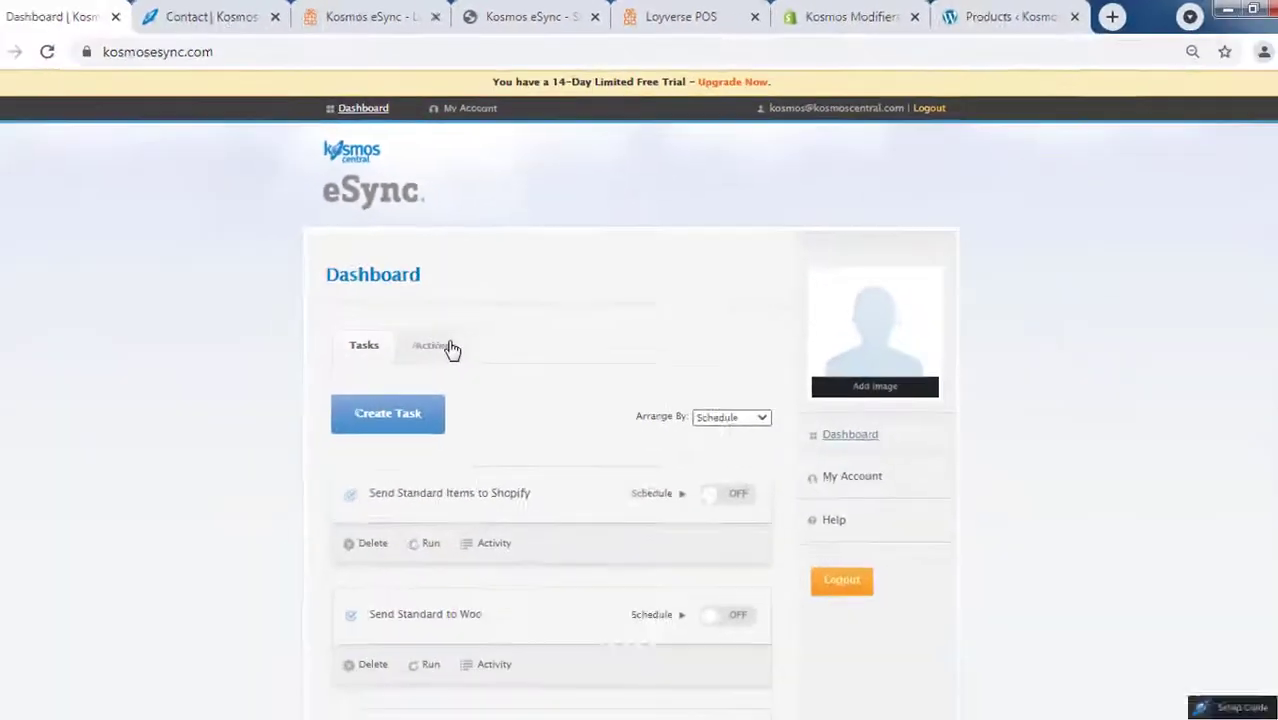
click(448, 348)
scroll(252, 399, down, 3)
scroll(252, 400, down, 1)
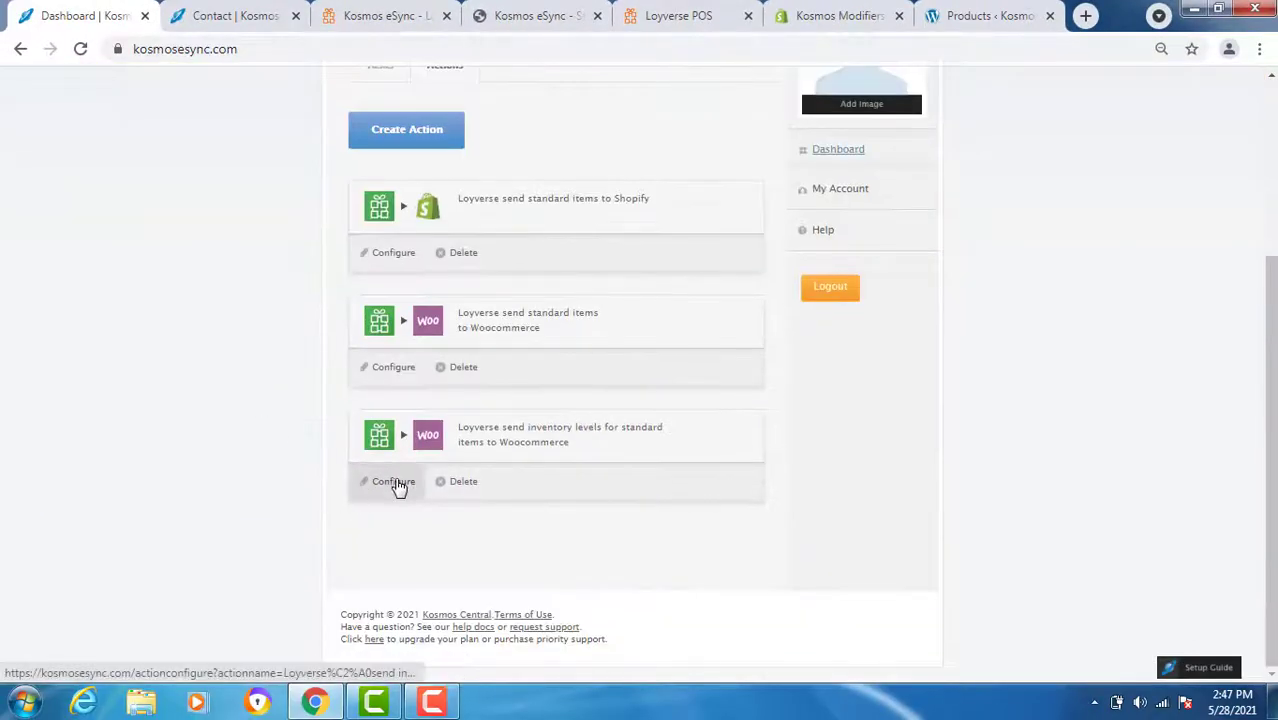
click(395, 484)
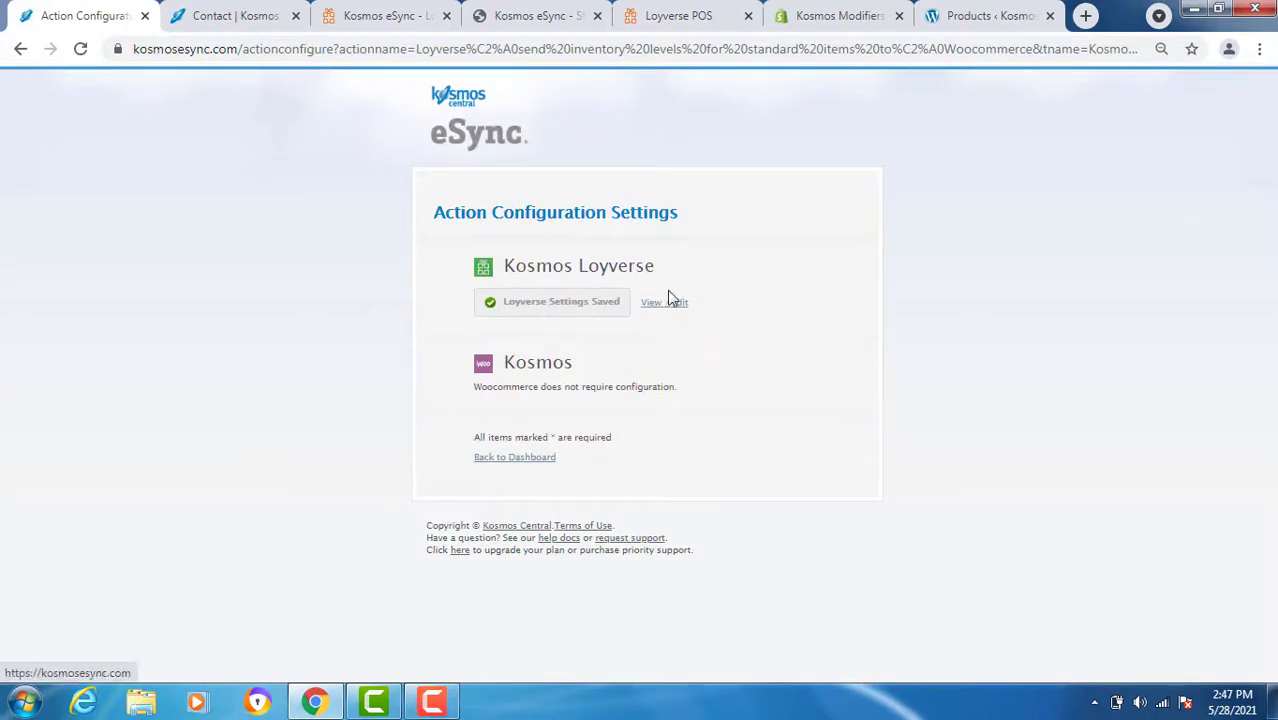
click(663, 303)
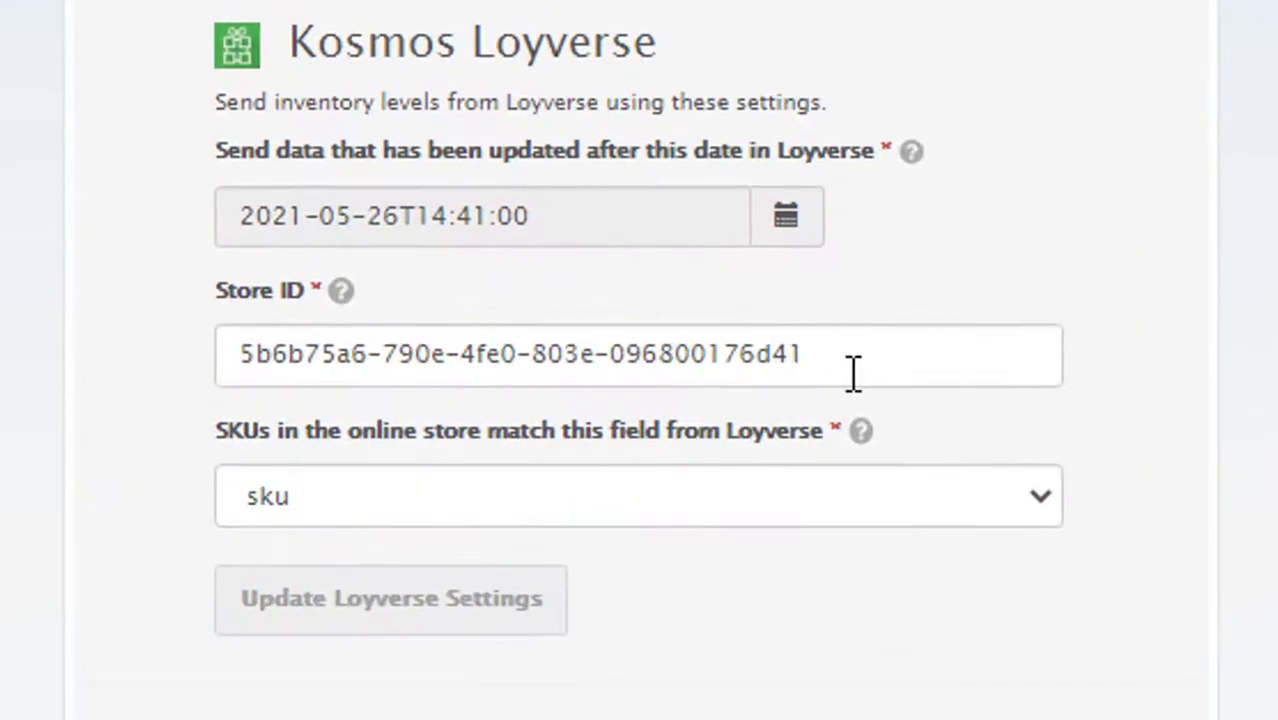
double_click(718, 392)
click(1040, 495)
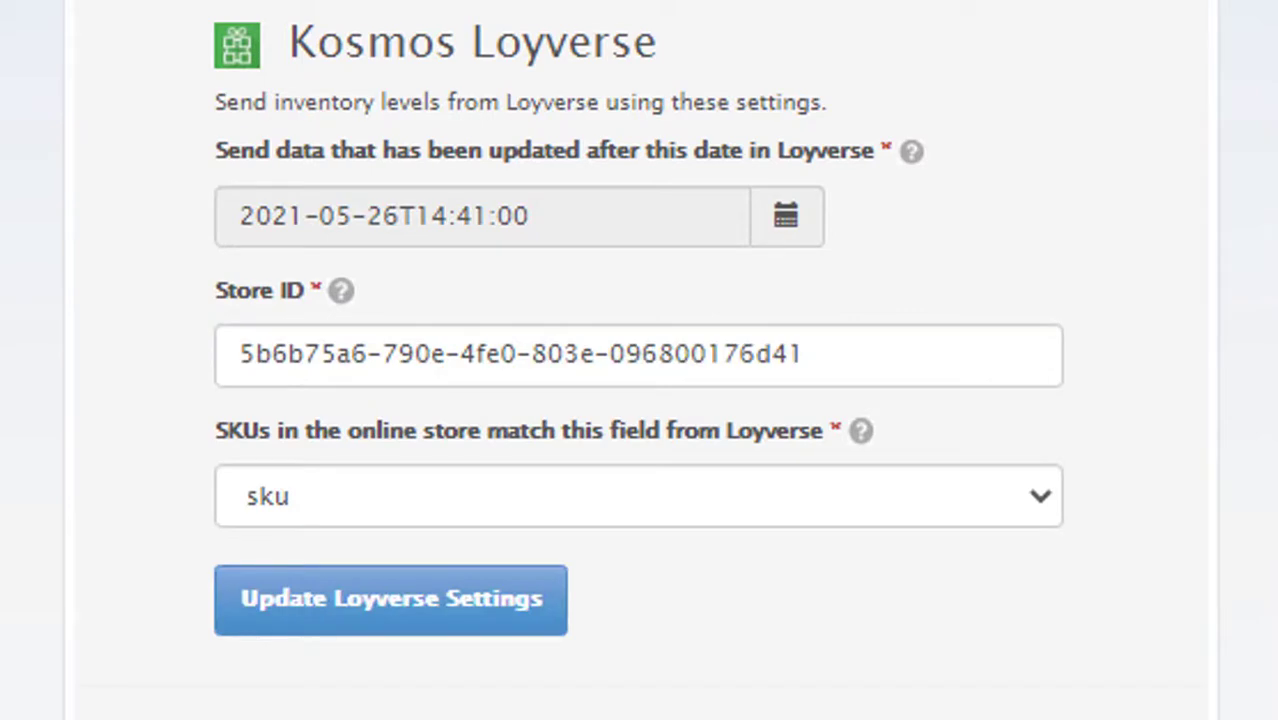
click(212, 18)
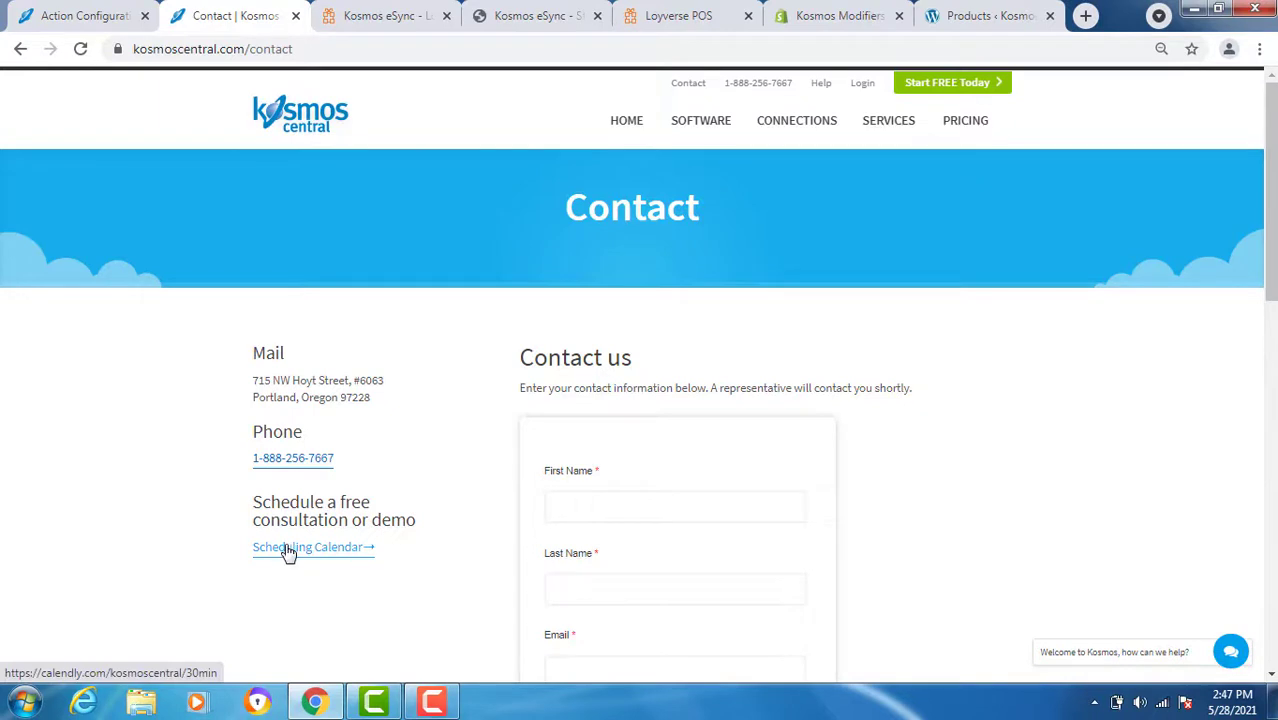
mouse_move(699, 128)
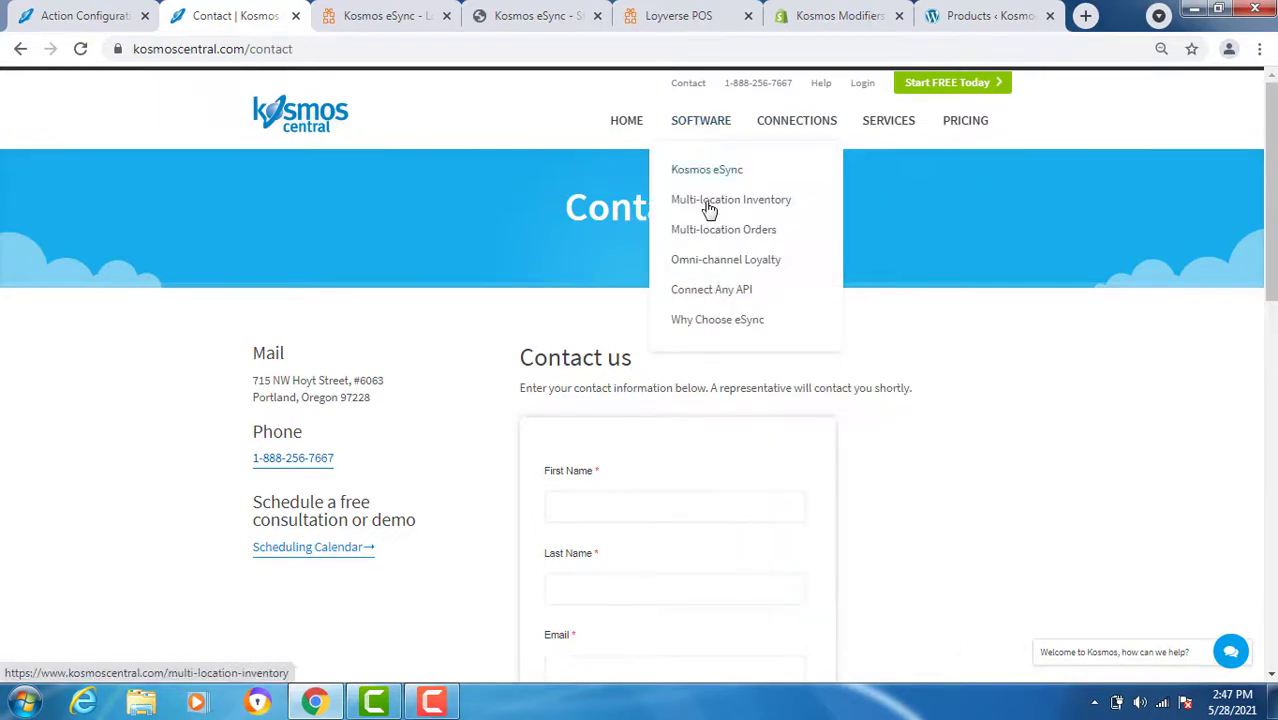